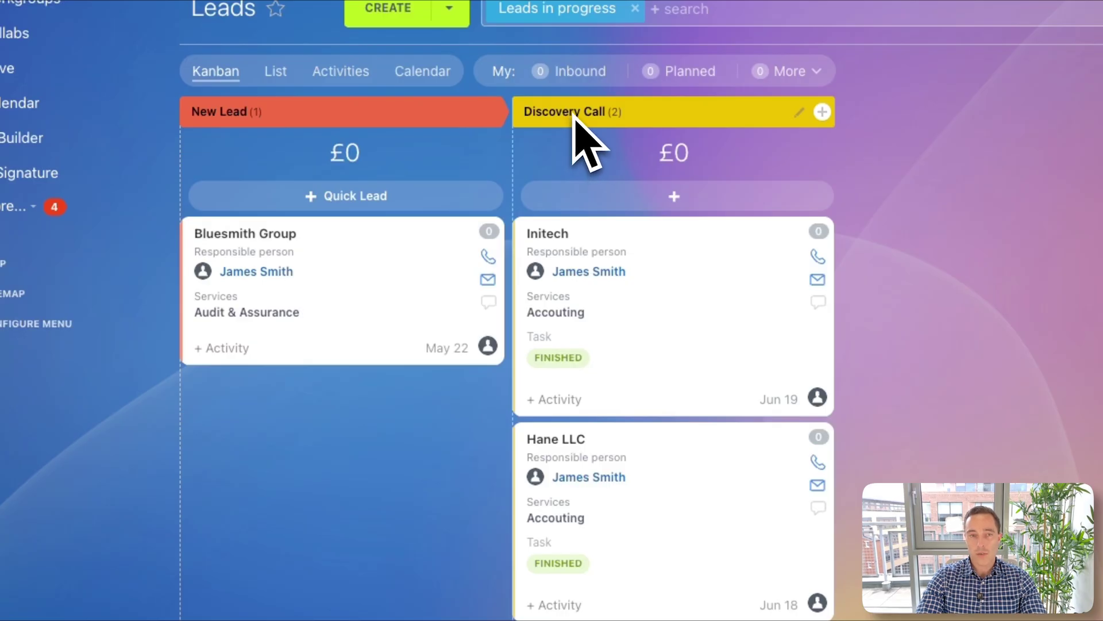
Step: Open the Bluesmith Group lead and read the outgoing Accountancy Enquiry email in its timeline
{"action": "left_click", "coordinate": [286, 230]}
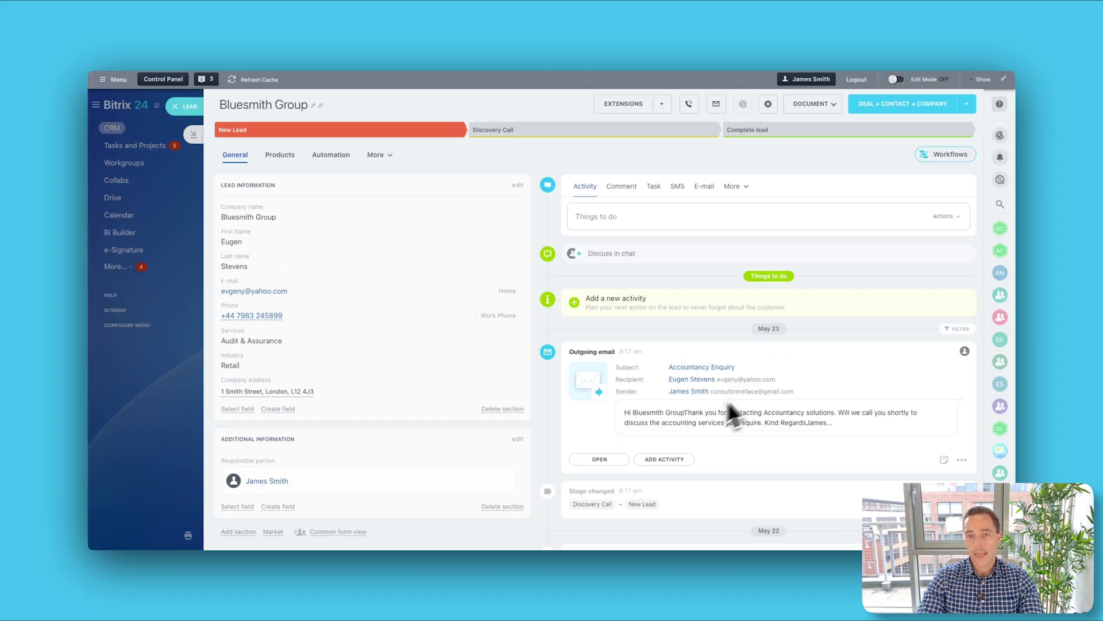
{"action": "left_click", "coordinate": [615, 459]}
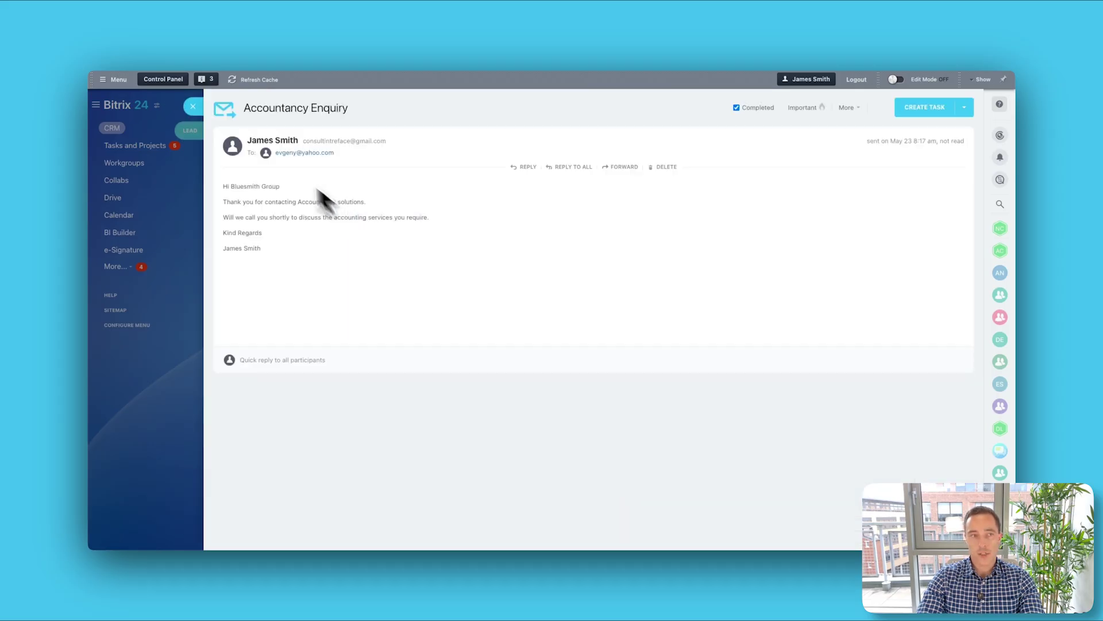
{"action": "left_click", "coordinate": [195, 111]}
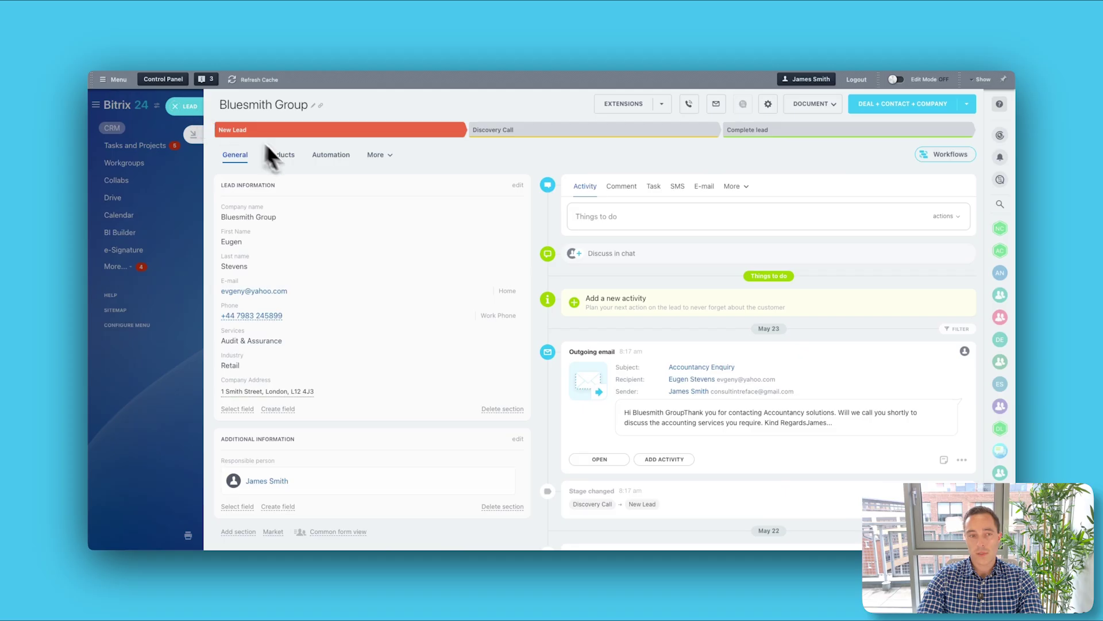
Step: Move the Bluesmith Group lead to the Discovery Call stage and review its Complete Discovery Call task
{"action": "left_click", "coordinate": [523, 133]}
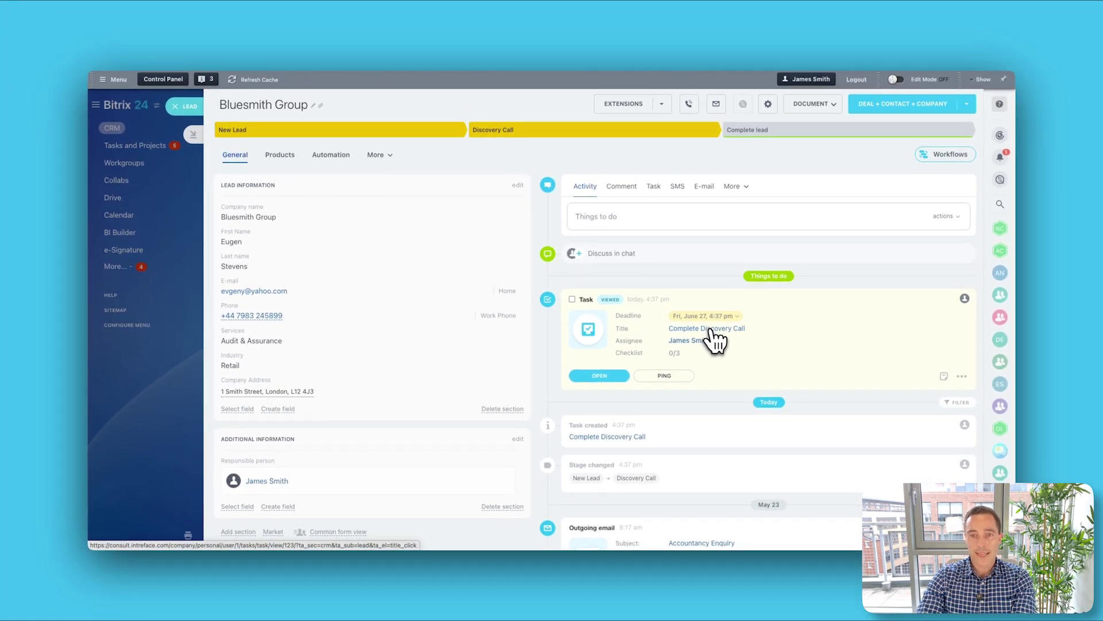
{"action": "left_click", "coordinate": [710, 328]}
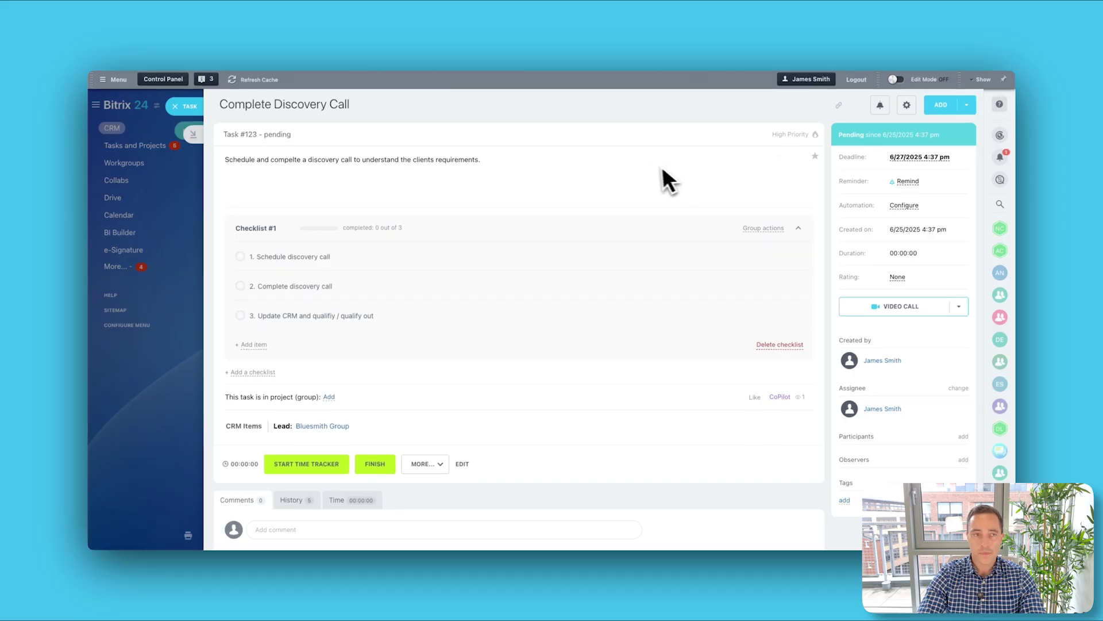
{"action": "left_click", "coordinate": [187, 107]}
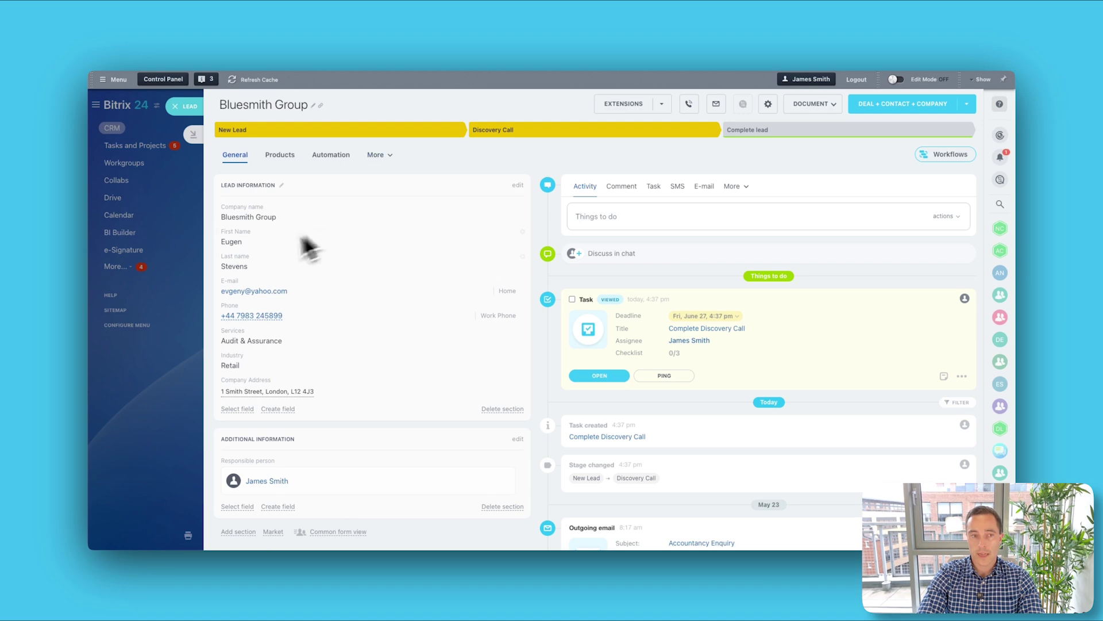
Step: Start a call to the lead's work phone number and hang up
{"action": "left_click", "coordinate": [255, 318]}
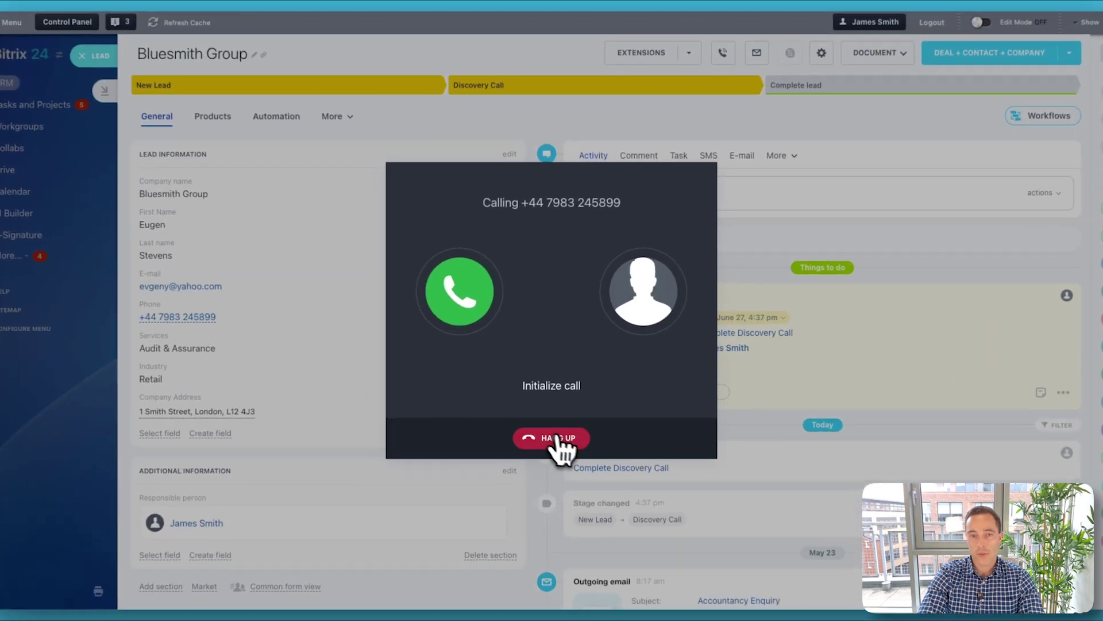
{"action": "left_click", "coordinate": [549, 425]}
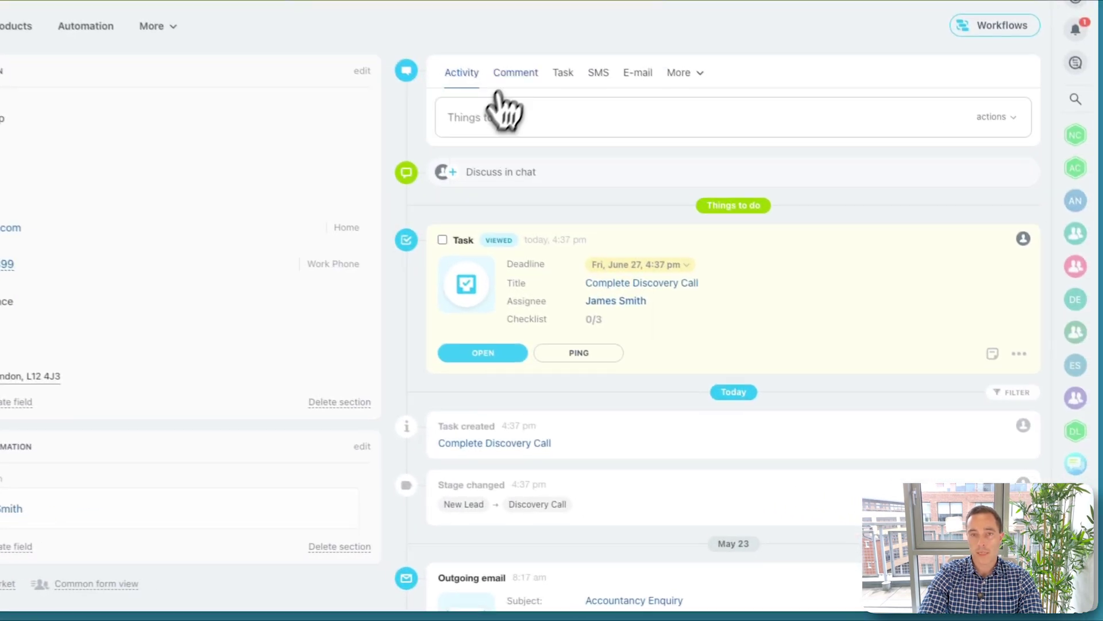
Step: Add the comment "Add notes about the lead" to the lead's timeline, checking the file attachment options before sending
{"action": "left_click", "coordinate": [639, 153]}
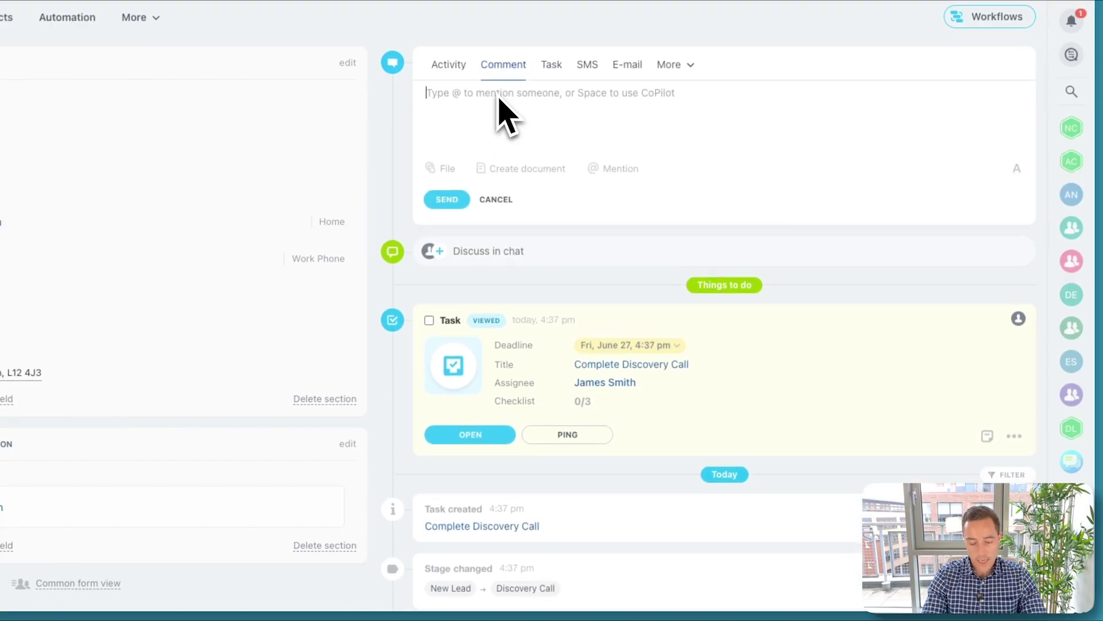
{"action": "type", "text": "A"}
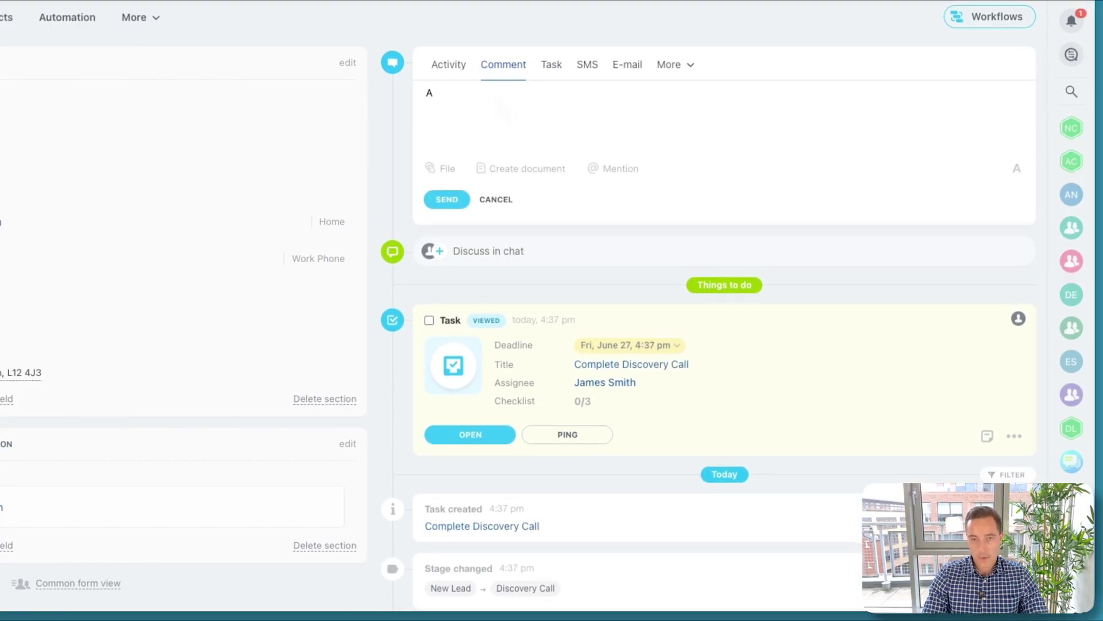
{"action": "type", "text": "d"}
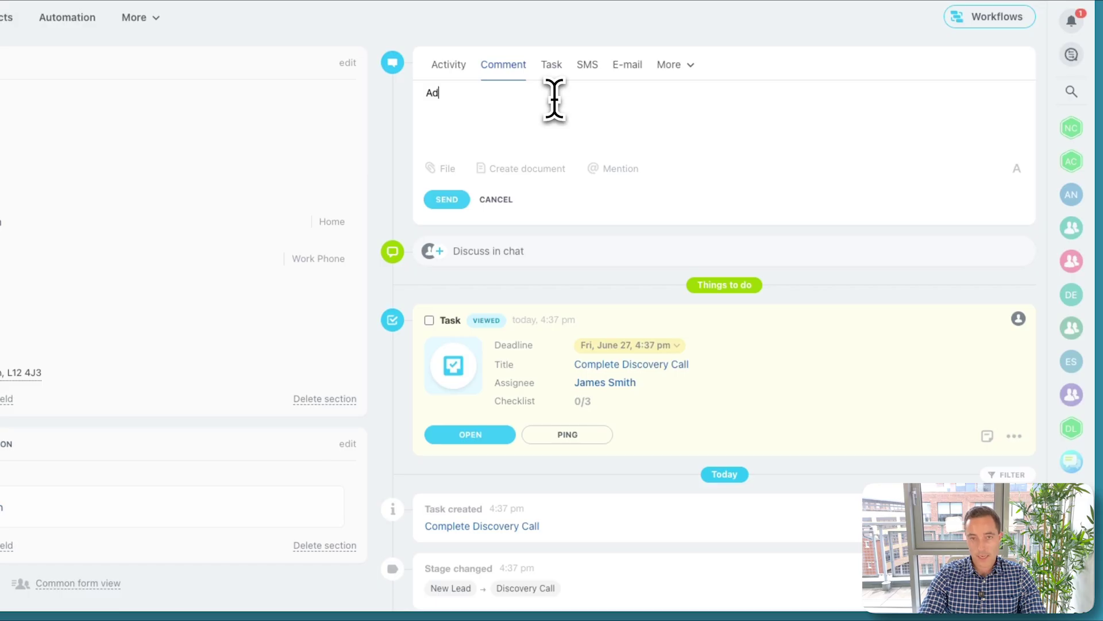
{"action": "type", "text": "d notes about the"}
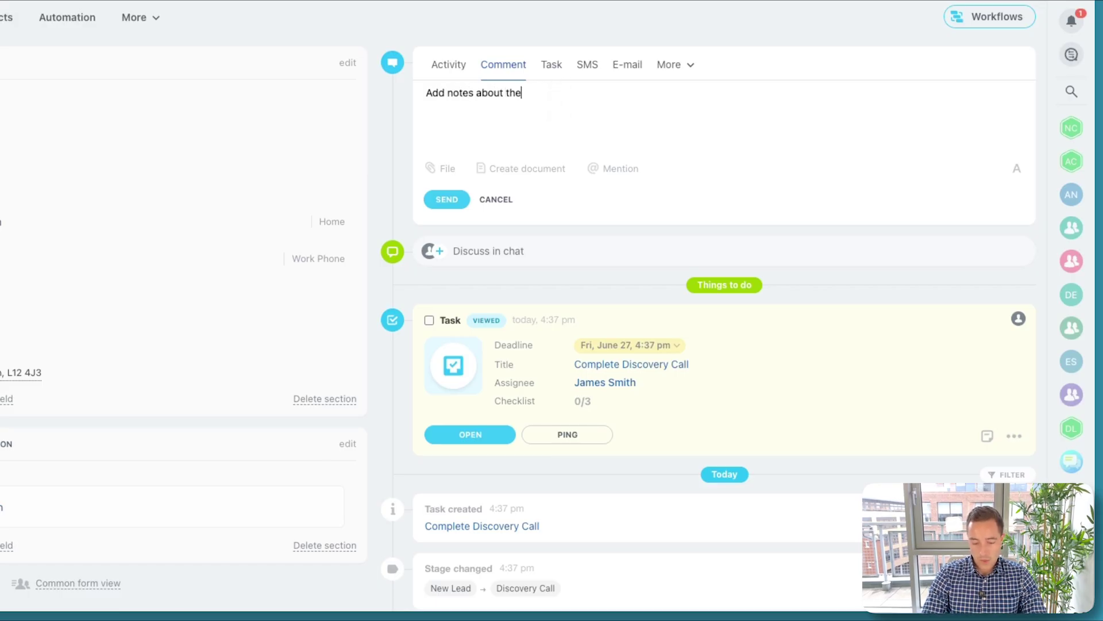
{"action": "type", "text": " lead"}
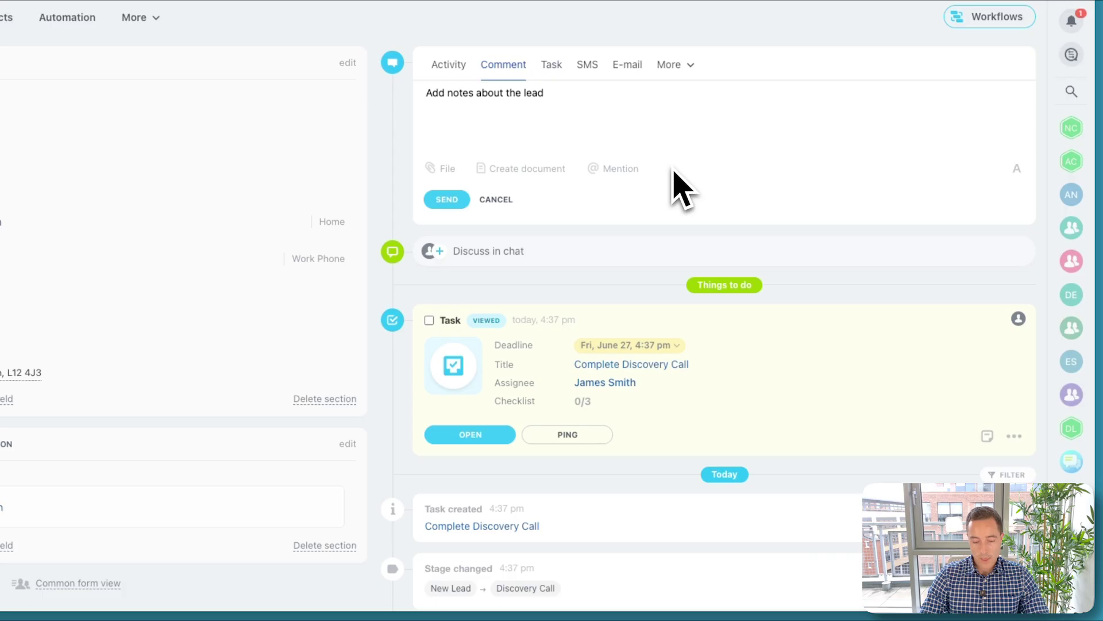
{"action": "type", "text": "\""}
{"action": "key", "text": "BackSpace"}
{"action": "key", "text": "BackSpace"}
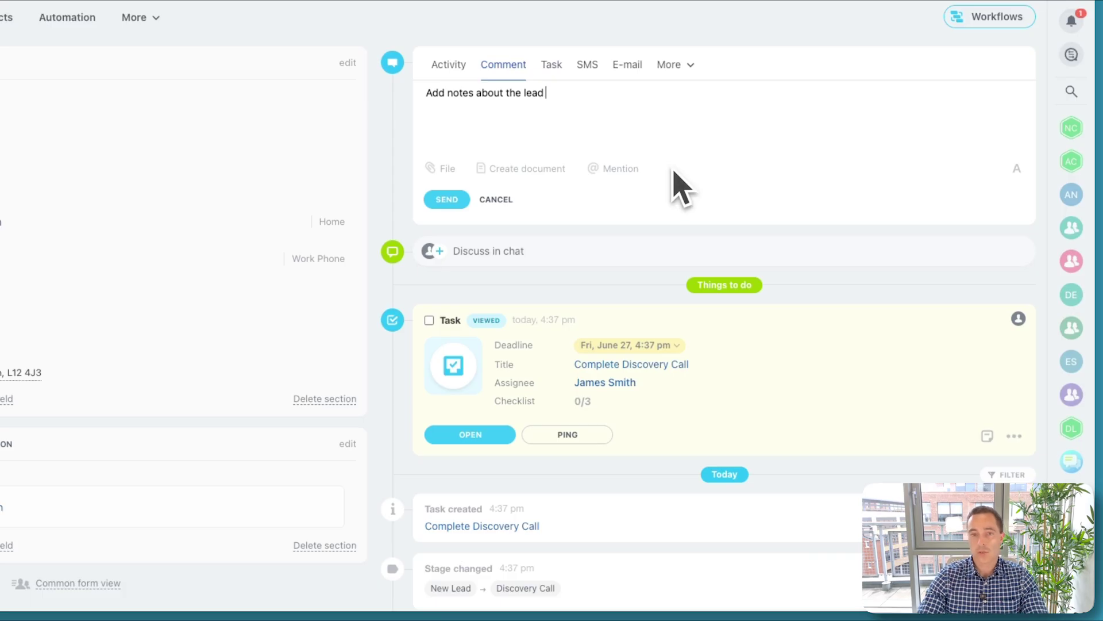
{"action": "left_click", "coordinate": [445, 167]}
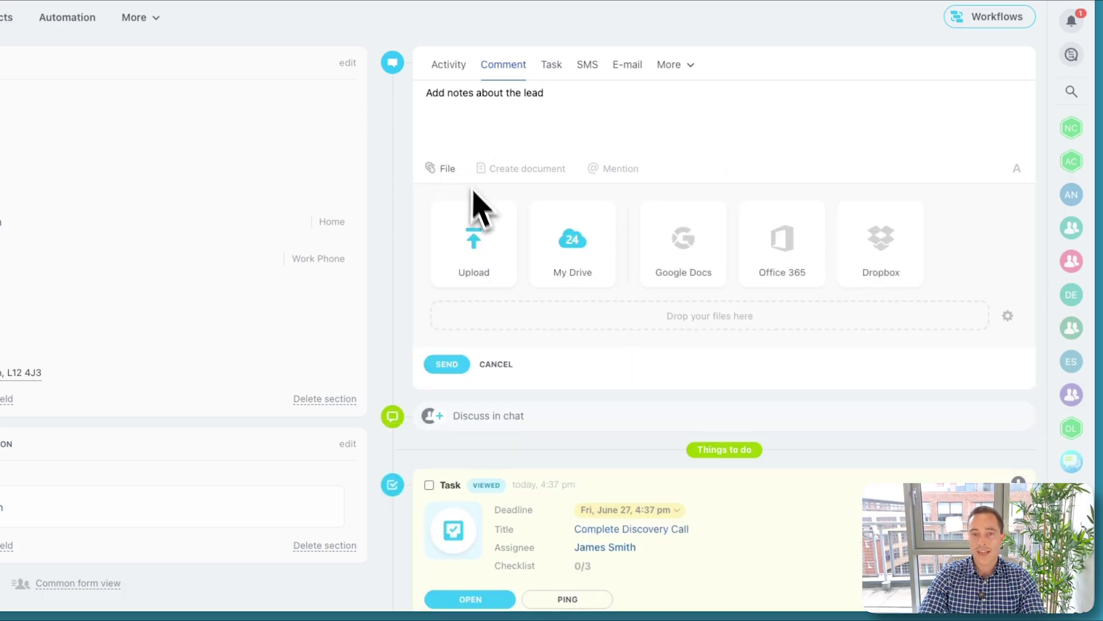
{"action": "left_click", "coordinate": [452, 367]}
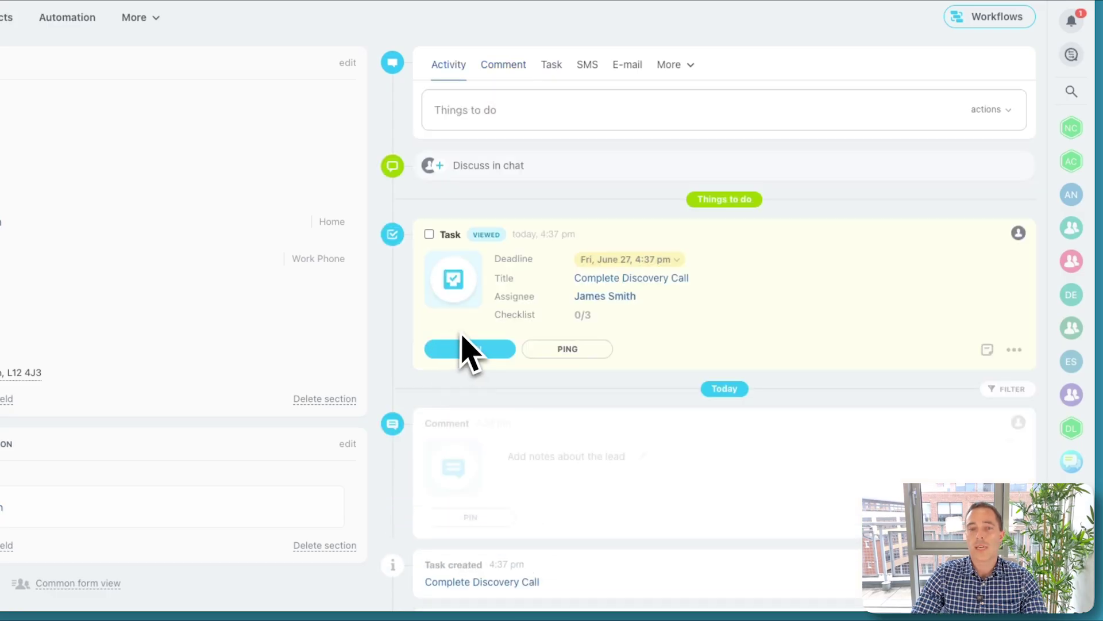
Step: Mark the Complete Discovery Call task as finished and complete the lead by generating a deal, contact and company
{"action": "left_click", "coordinate": [429, 235]}
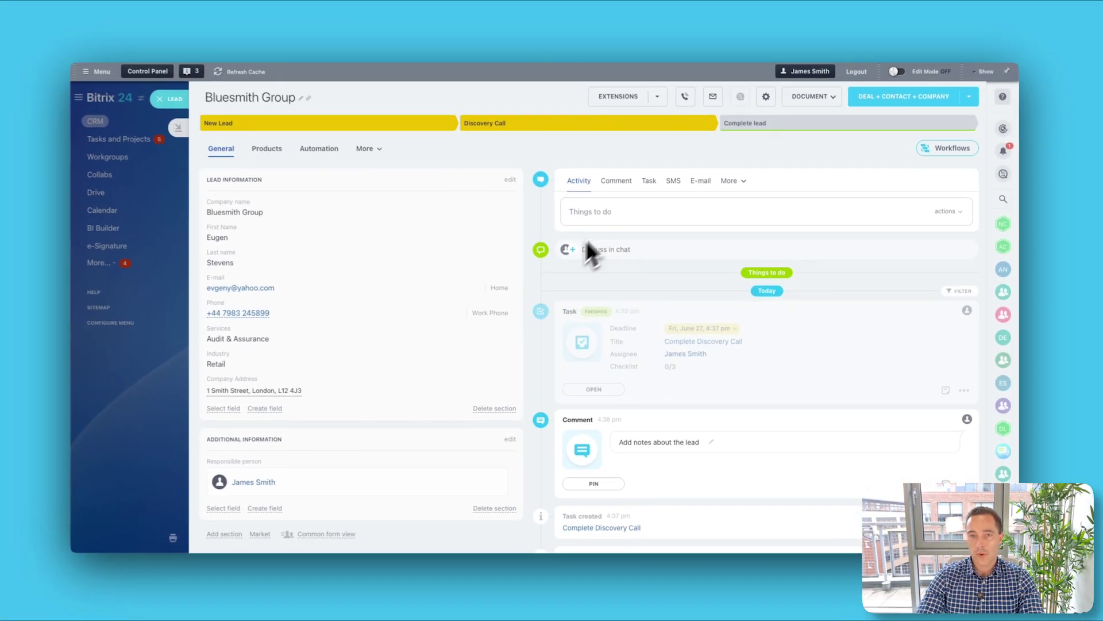
{"action": "left_click", "coordinate": [822, 124]}
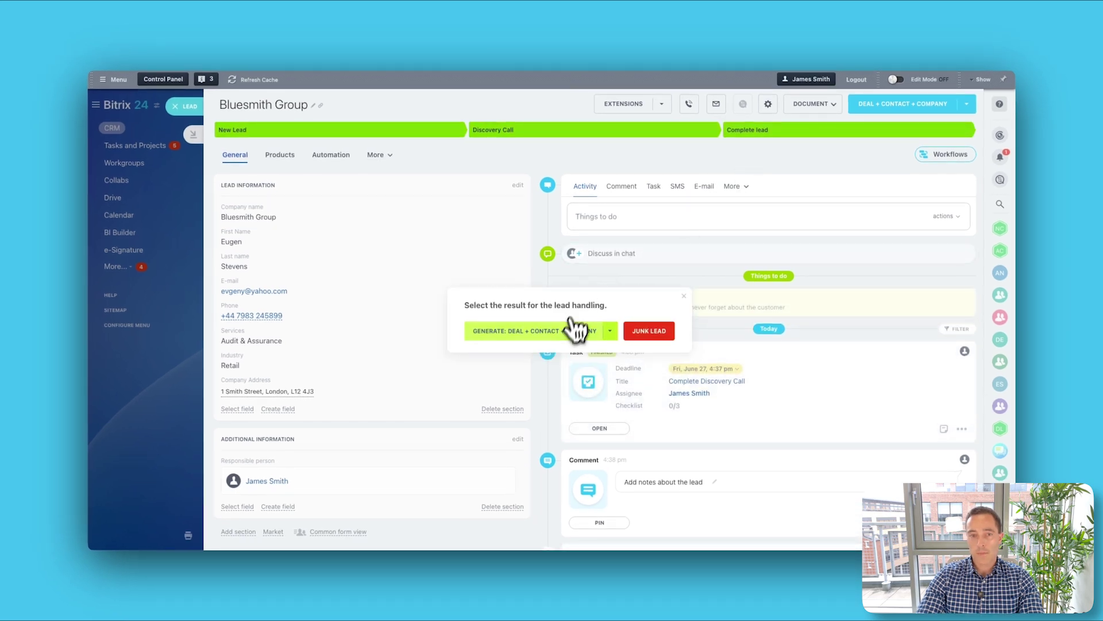
{"action": "left_click", "coordinate": [572, 330]}
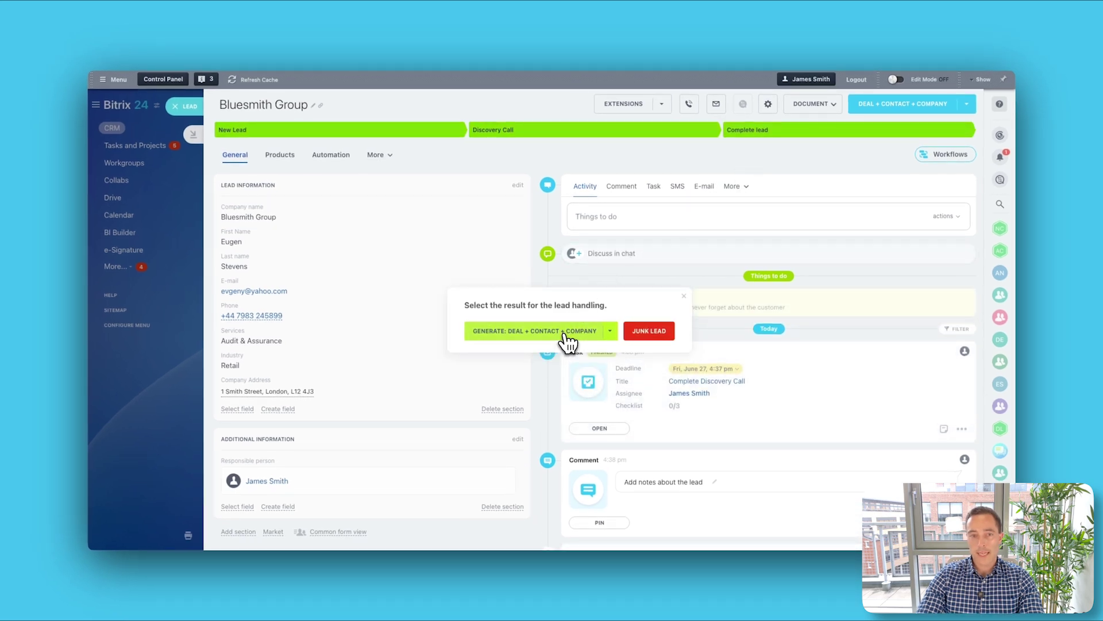
Step: Choose the Corporate pipeline for the deal converted from the lead and save the choice
{"action": "left_click", "coordinate": [559, 315]}
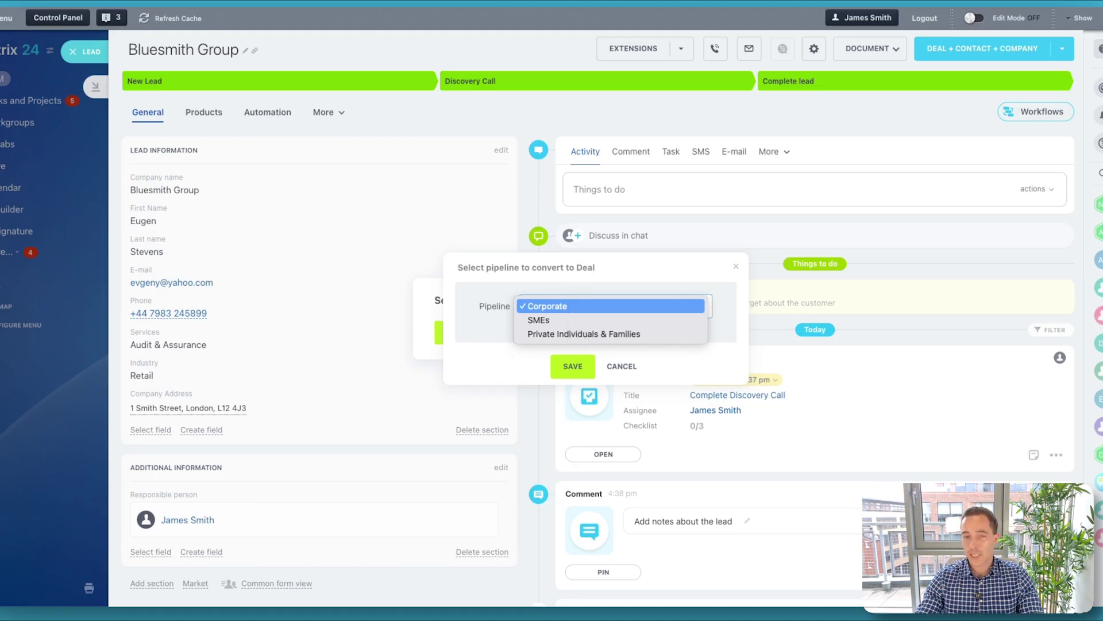
{"action": "left_click", "coordinate": [571, 309]}
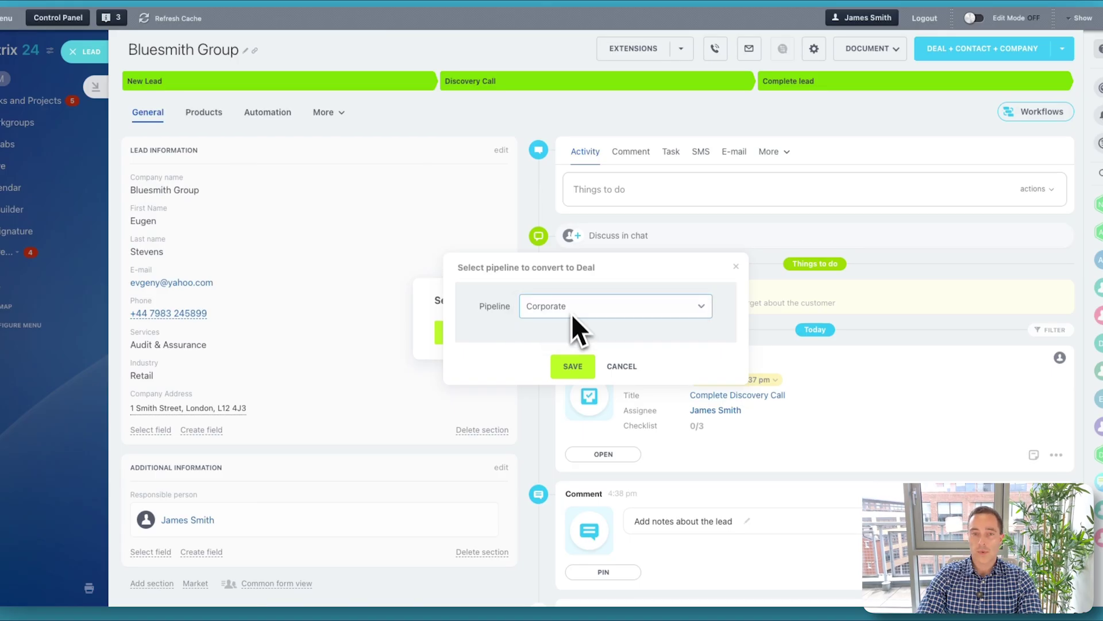
{"action": "left_click", "coordinate": [574, 368]}
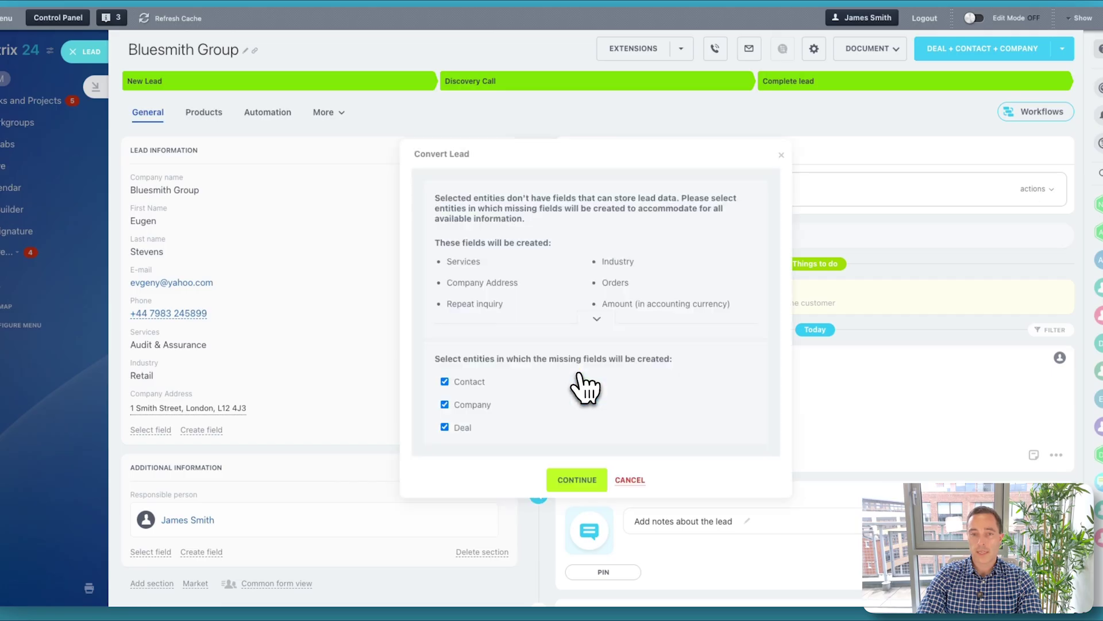
Step: Exclude Contact and Company from missing-field creation, keeping only Deal, and continue the lead conversion
{"action": "left_click", "coordinate": [445, 406]}
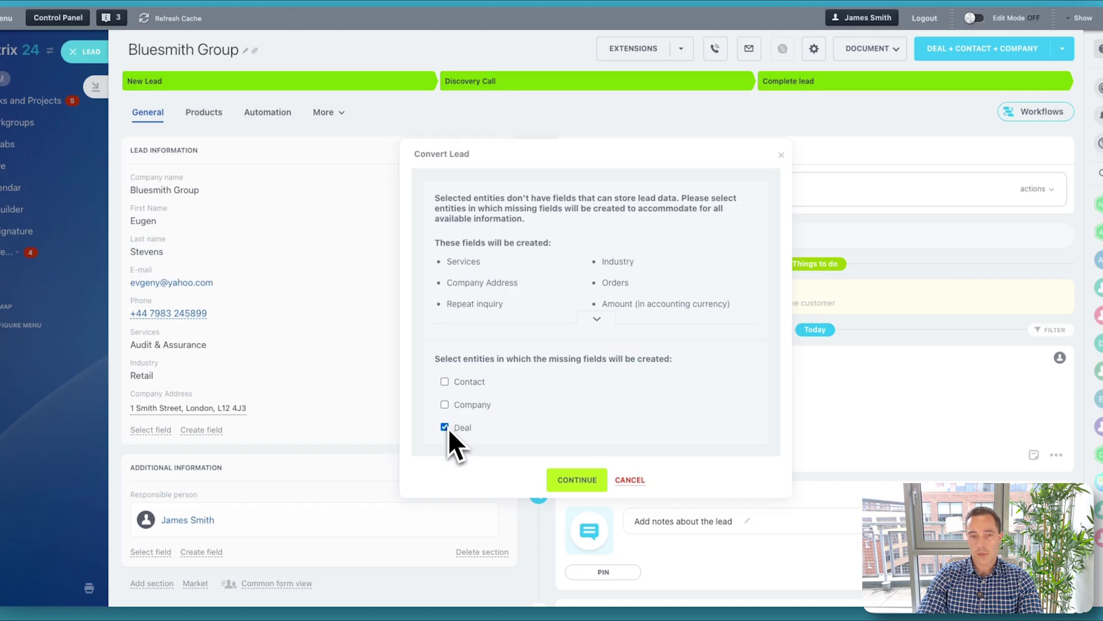
{"action": "left_click", "coordinate": [577, 479]}
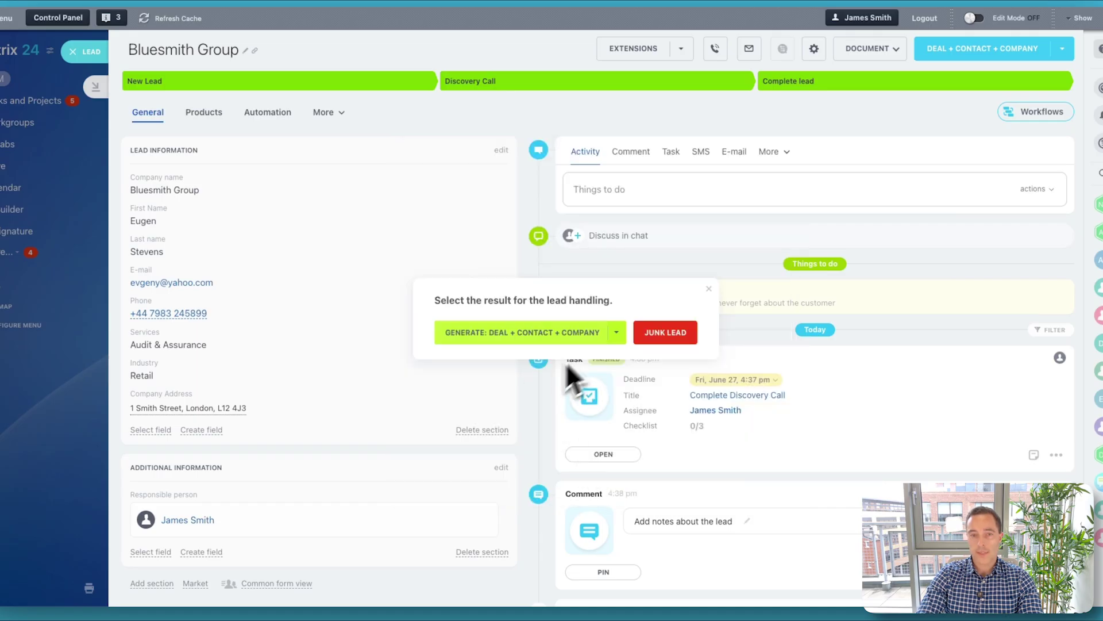
{"action": "left_click", "coordinate": [542, 322]}
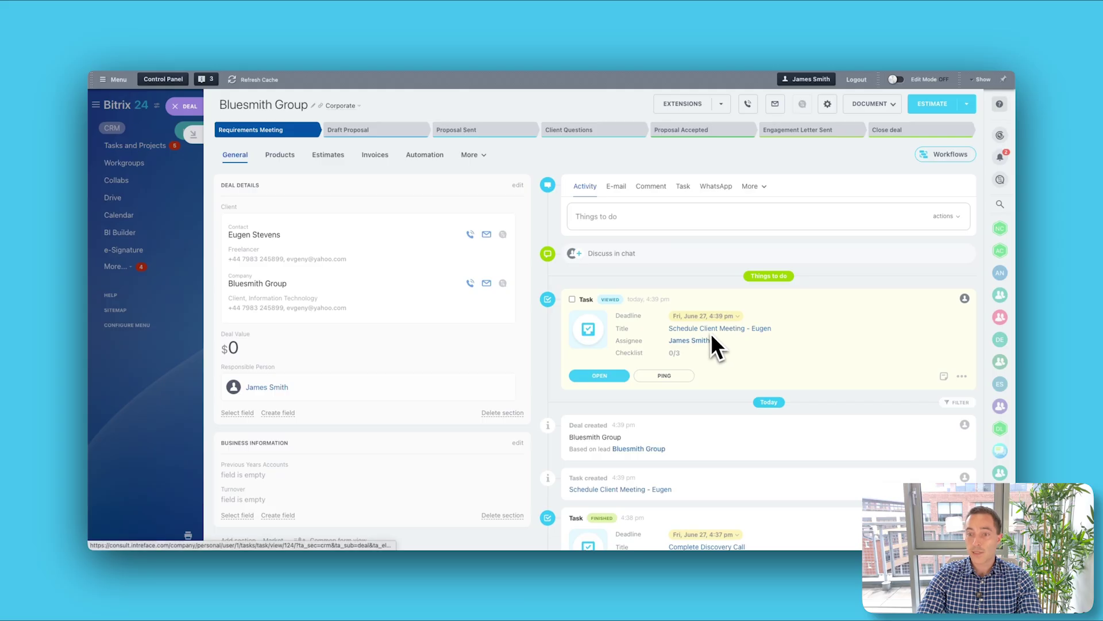
Step: Close the deal and lead records, open the Deals board, and check the available pipelines while staying on Corporate
{"action": "left_click", "coordinate": [183, 109]}
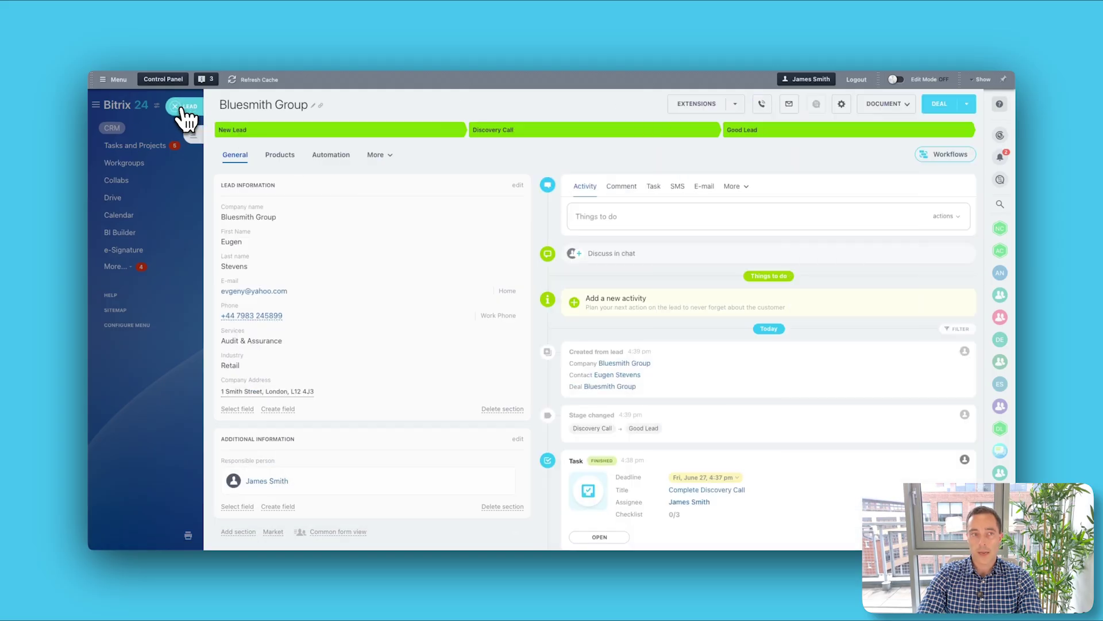
{"action": "left_click", "coordinate": [184, 112]}
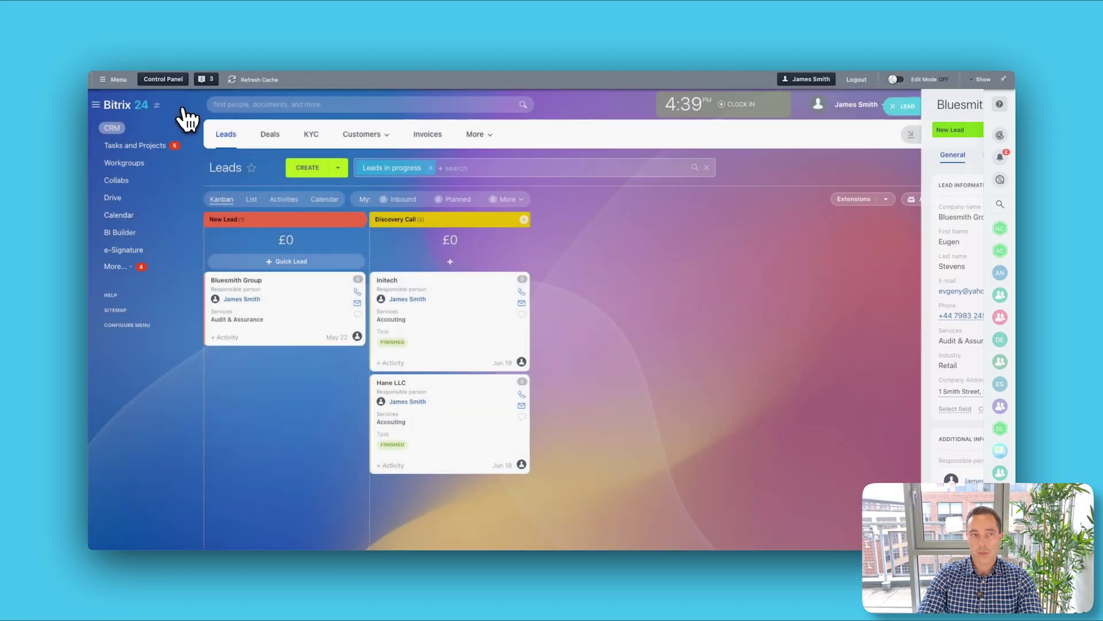
{"action": "left_click", "coordinate": [265, 136]}
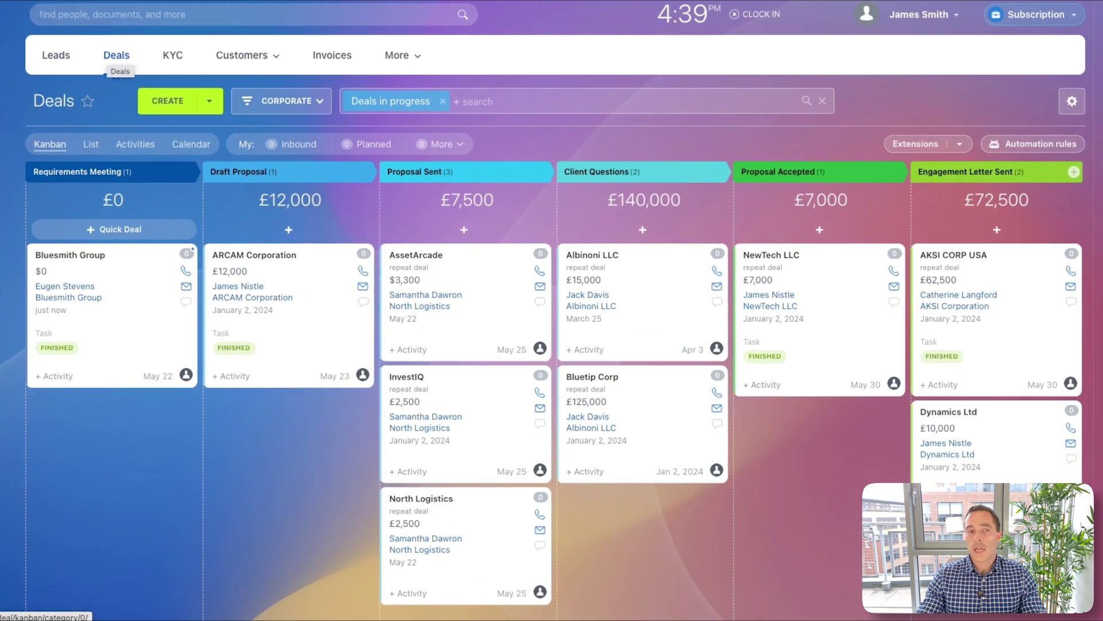
{"action": "left_click", "coordinate": [295, 108]}
{"action": "left_click", "coordinate": [294, 108]}
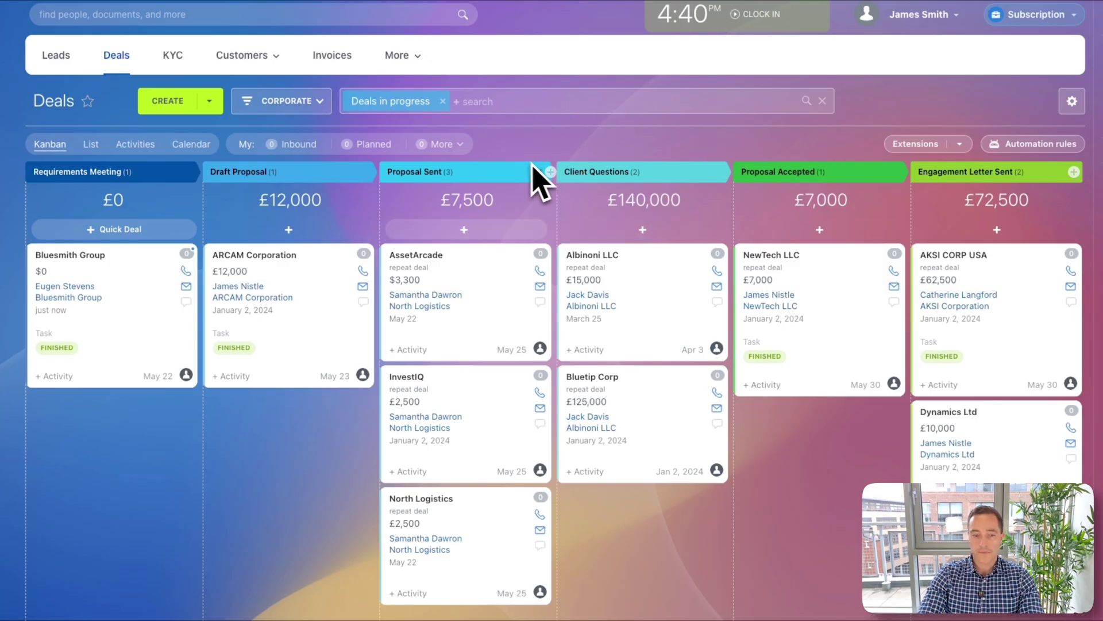
Step: Open the ARCAM Corporation deal from the Draft Proposal stage and review its deal details and business information
{"action": "left_click", "coordinate": [268, 256]}
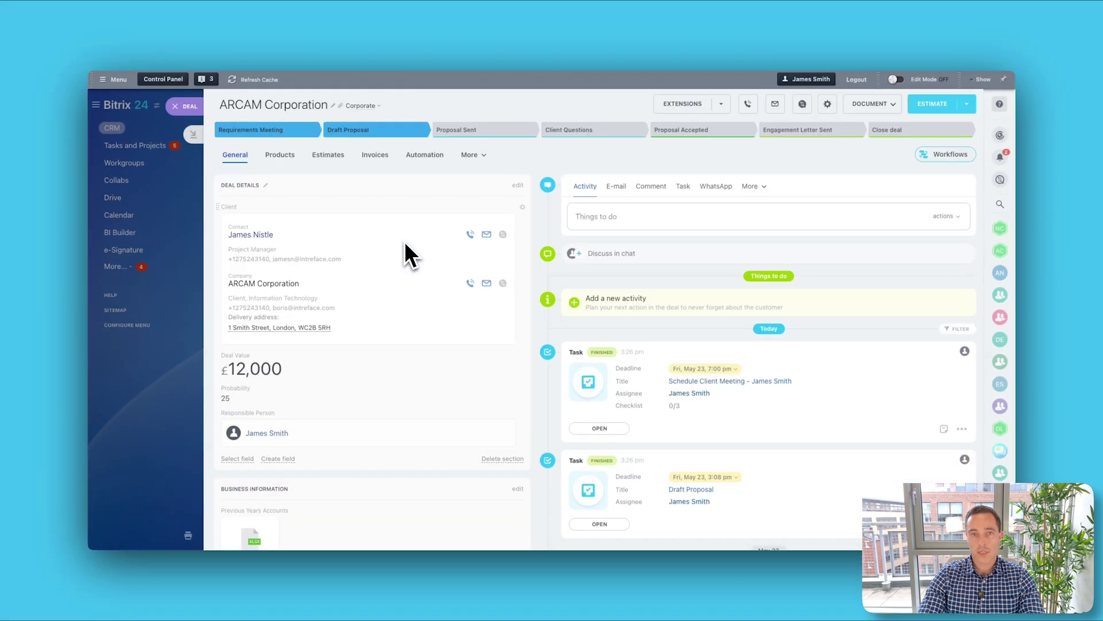
{"action": "scroll", "coordinate": [365, 327], "scroll_direction": "down", "scroll_amount": 5}
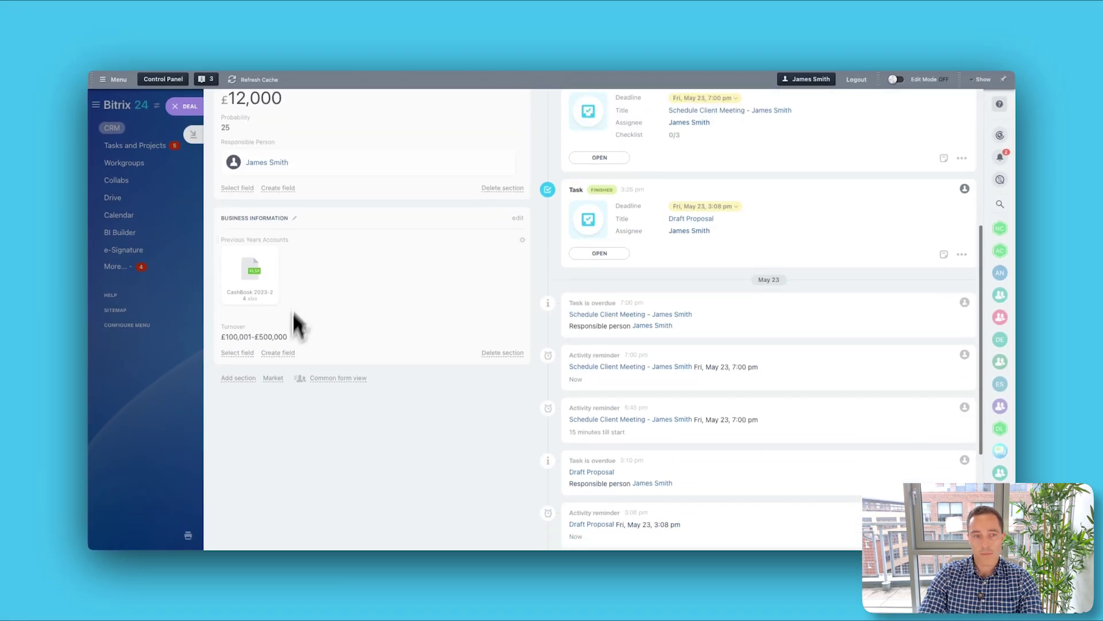
{"action": "scroll", "coordinate": [292, 310], "scroll_direction": "up", "scroll_amount": 4}
{"action": "scroll", "coordinate": [299, 337], "scroll_direction": "up", "scroll_amount": 1}
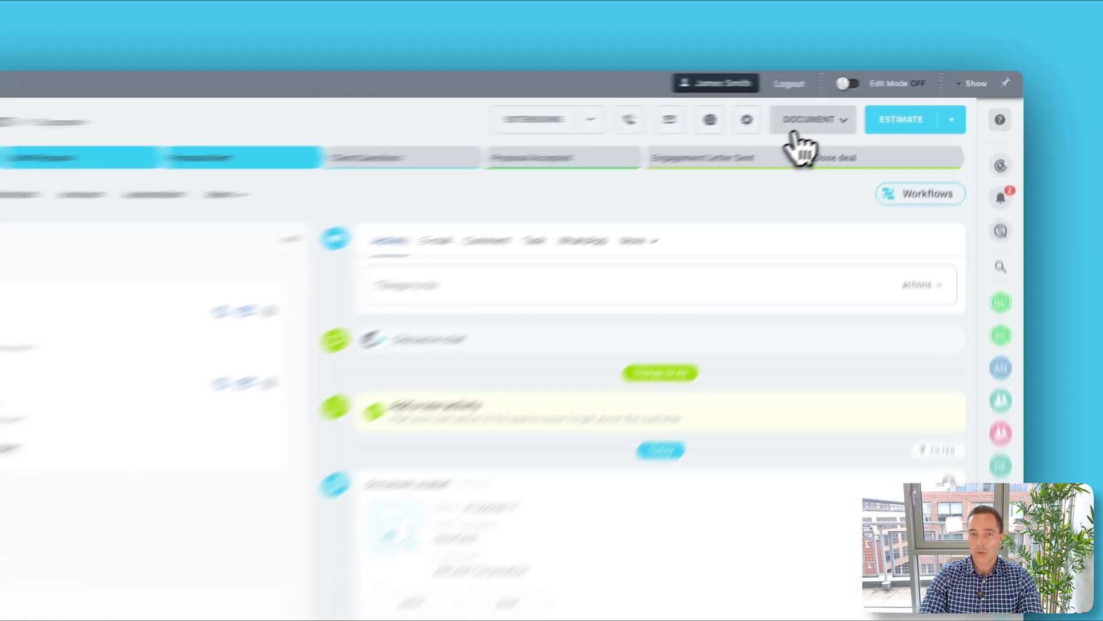
Step: View the document templates available for the ARCAM Corporation deal and examine the proposal document entries in its timeline
{"action": "left_click", "coordinate": [871, 104]}
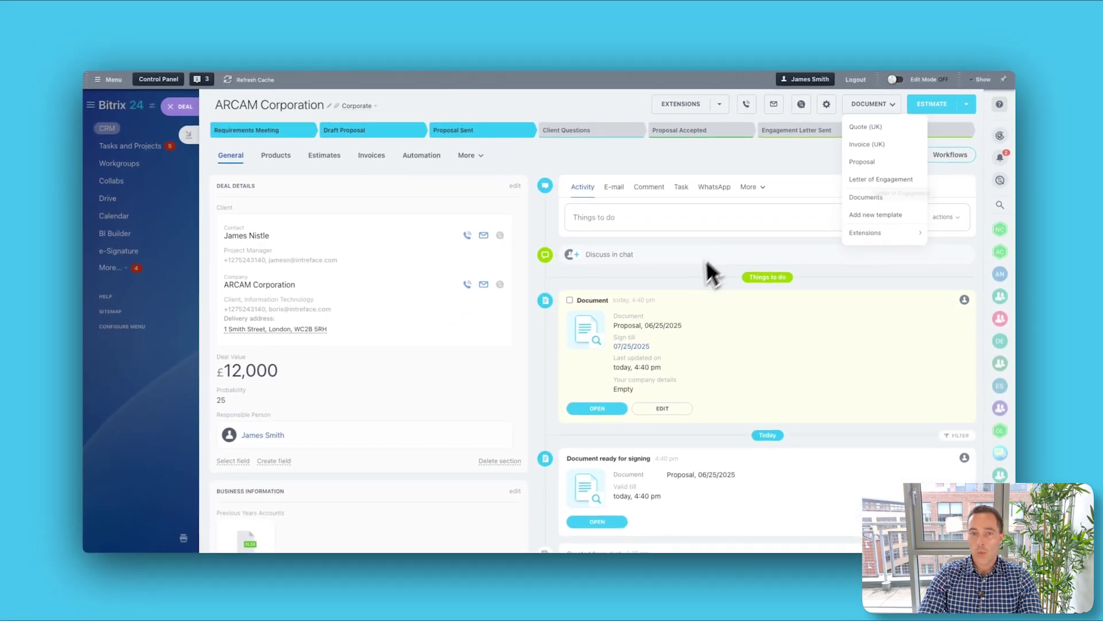
{"action": "scroll", "coordinate": [688, 278], "scroll_direction": "down", "scroll_amount": 4}
{"action": "scroll", "coordinate": [677, 325], "scroll_direction": "down", "scroll_amount": 1}
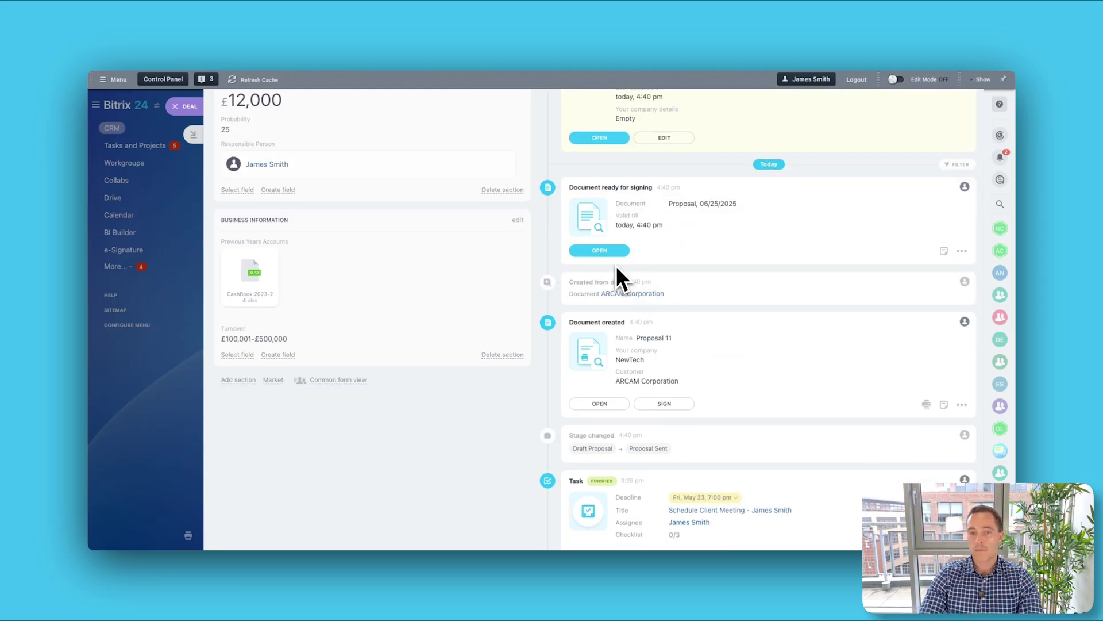
{"action": "scroll", "coordinate": [654, 280], "scroll_direction": "down", "scroll_amount": 1}
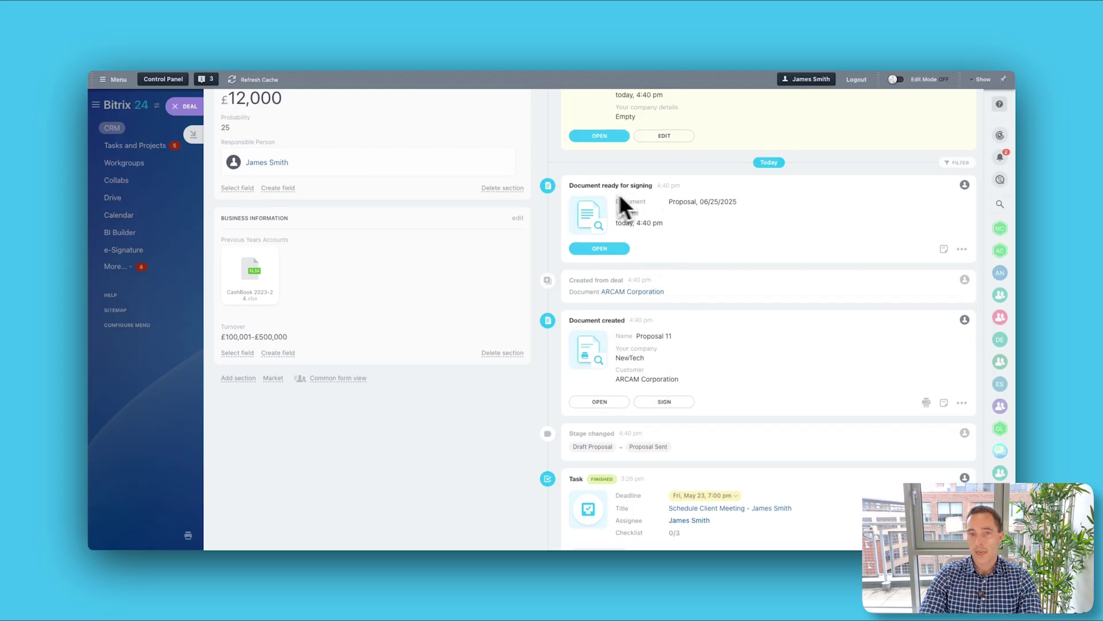
Step: Open the ARCAM Corporation deal's automation and review the Corporate pipeline's triggers and automation rules
{"action": "scroll", "coordinate": [642, 233], "scroll_direction": "up", "scroll_amount": 1}
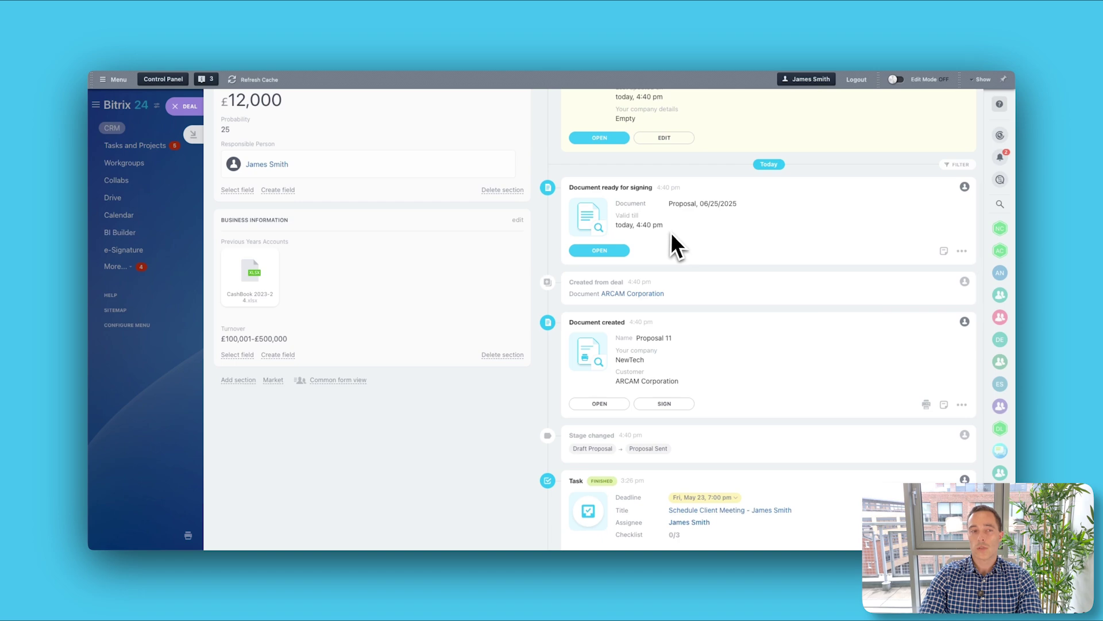
{"action": "scroll", "coordinate": [671, 232], "scroll_direction": "up", "scroll_amount": 5}
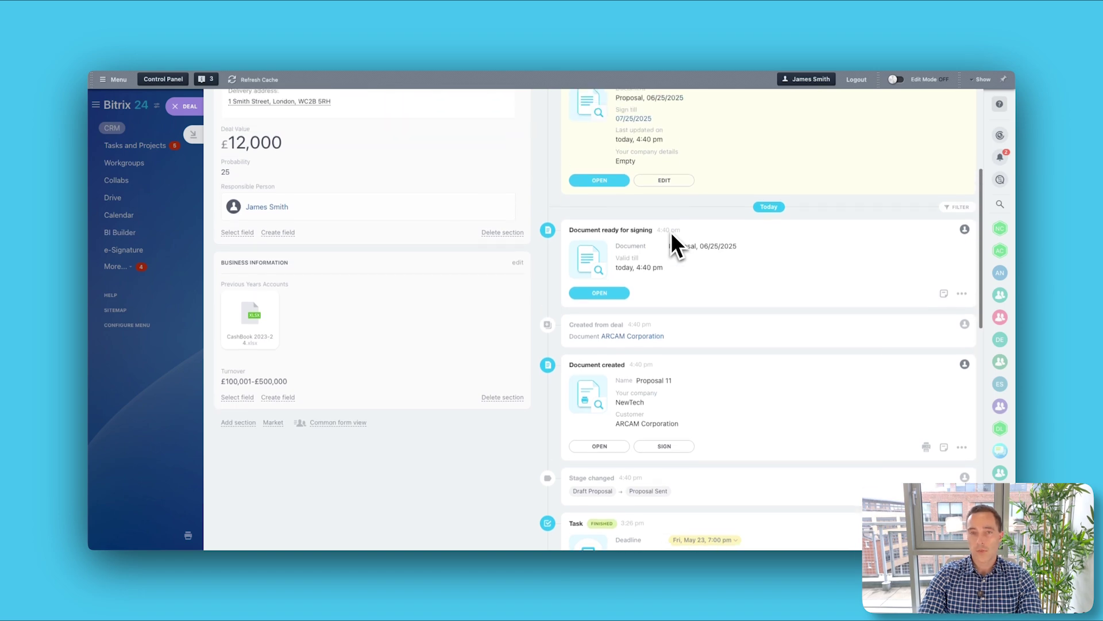
{"action": "scroll", "coordinate": [506, 190], "scroll_direction": "up", "scroll_amount": 2}
{"action": "left_click", "coordinate": [416, 156]}
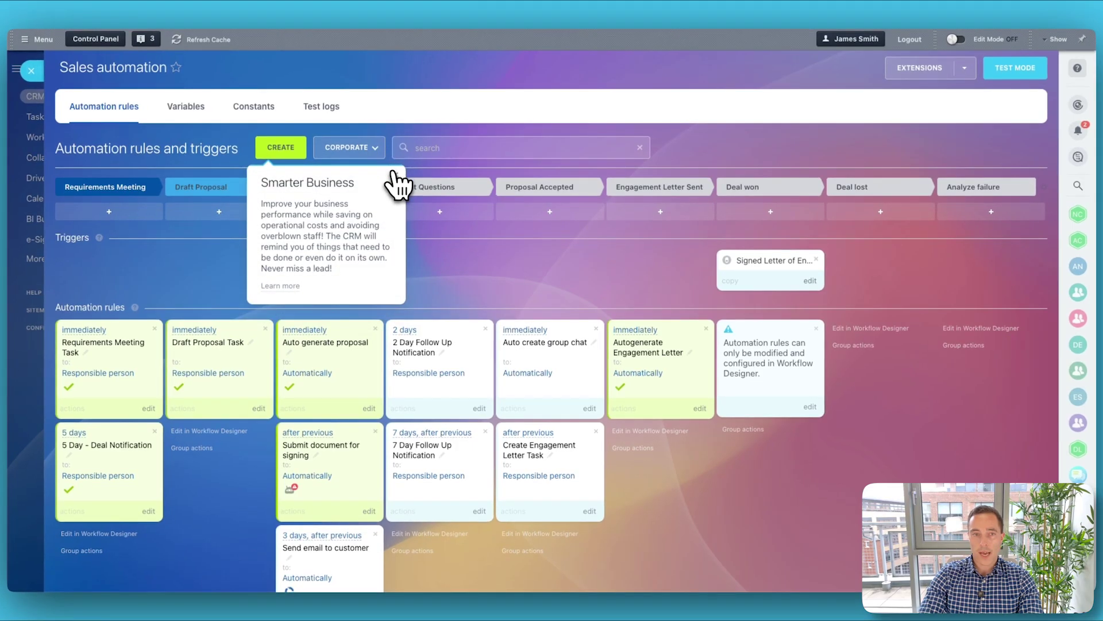
{"action": "scroll", "coordinate": [345, 259], "scroll_direction": "down", "scroll_amount": 1}
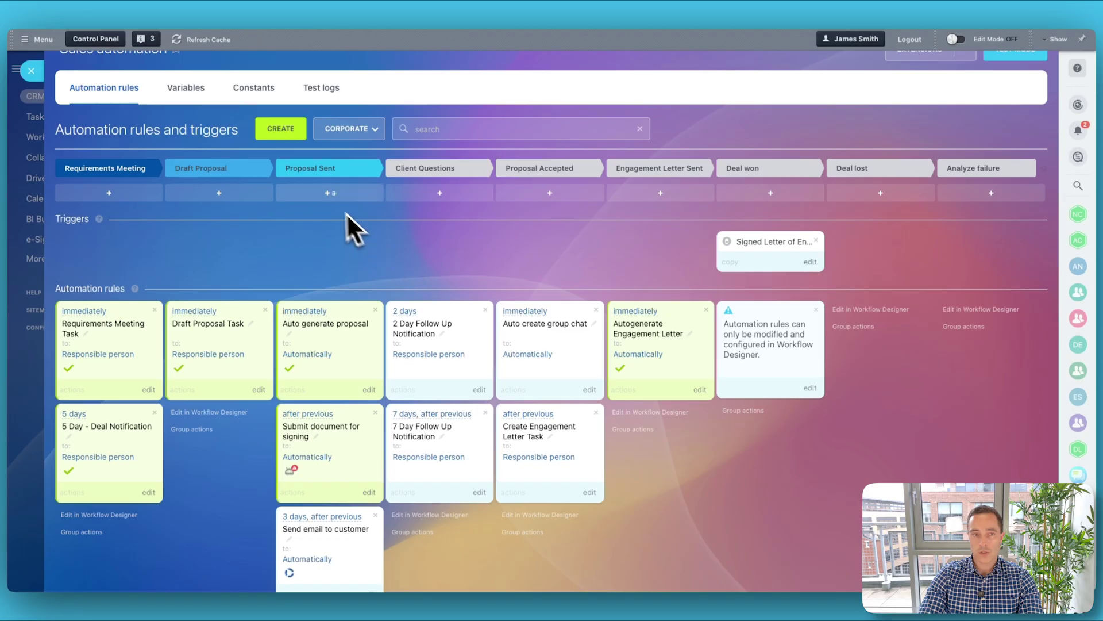
{"action": "scroll", "coordinate": [328, 284], "scroll_direction": "down", "scroll_amount": 1}
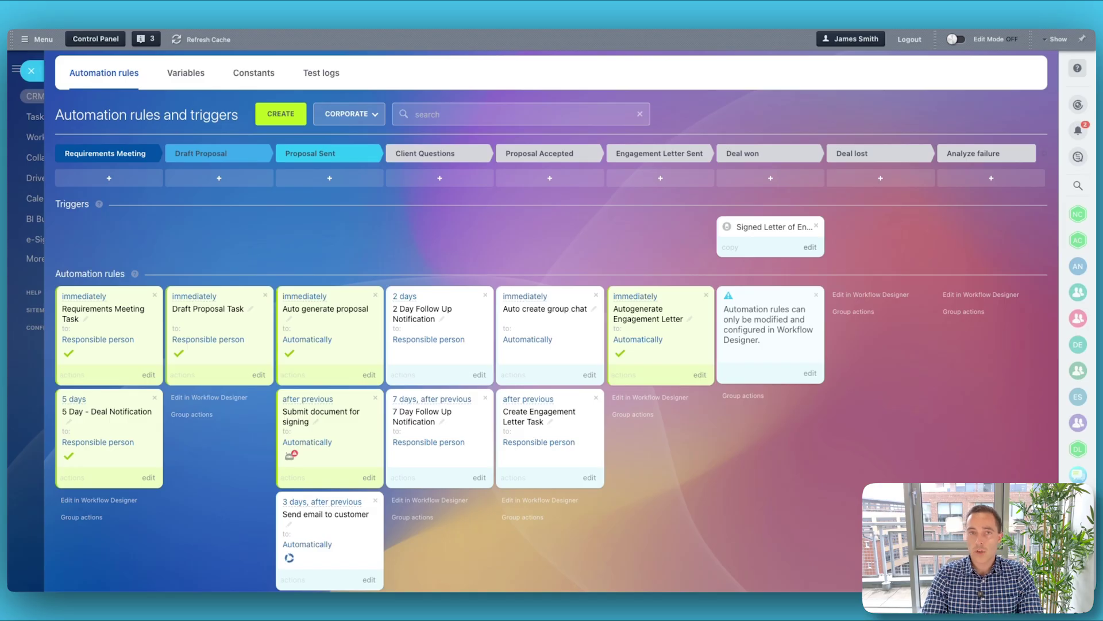
Step: Browse the Customer communication and Employee alerts rules available for the Requirements Meeting stage, and return to the deal without adding any
{"action": "left_click", "coordinate": [281, 118]}
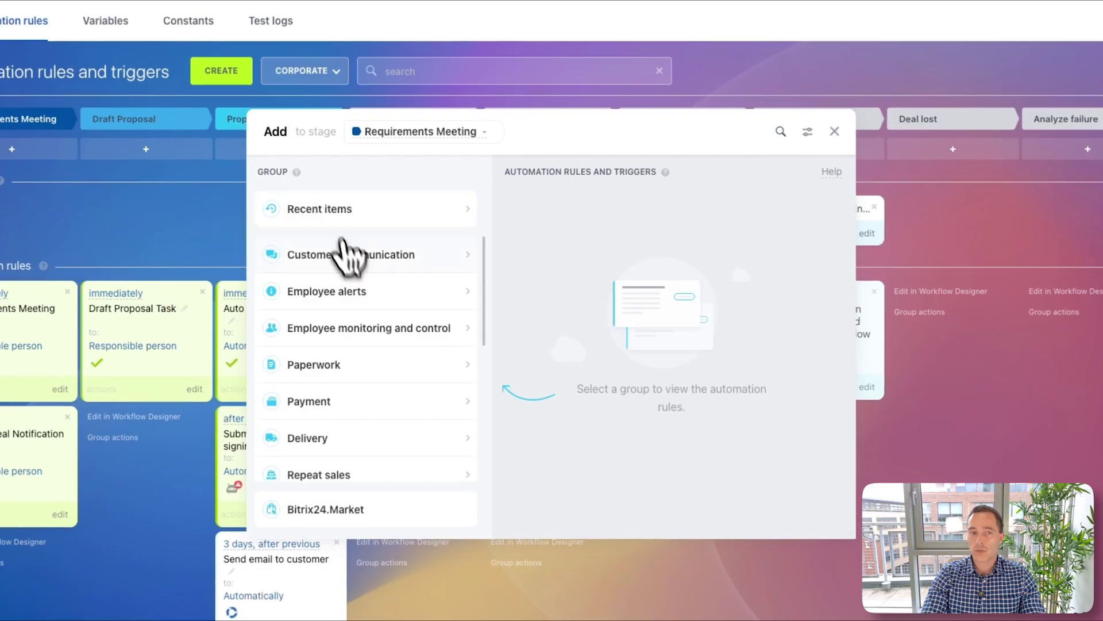
{"action": "left_click", "coordinate": [389, 274]}
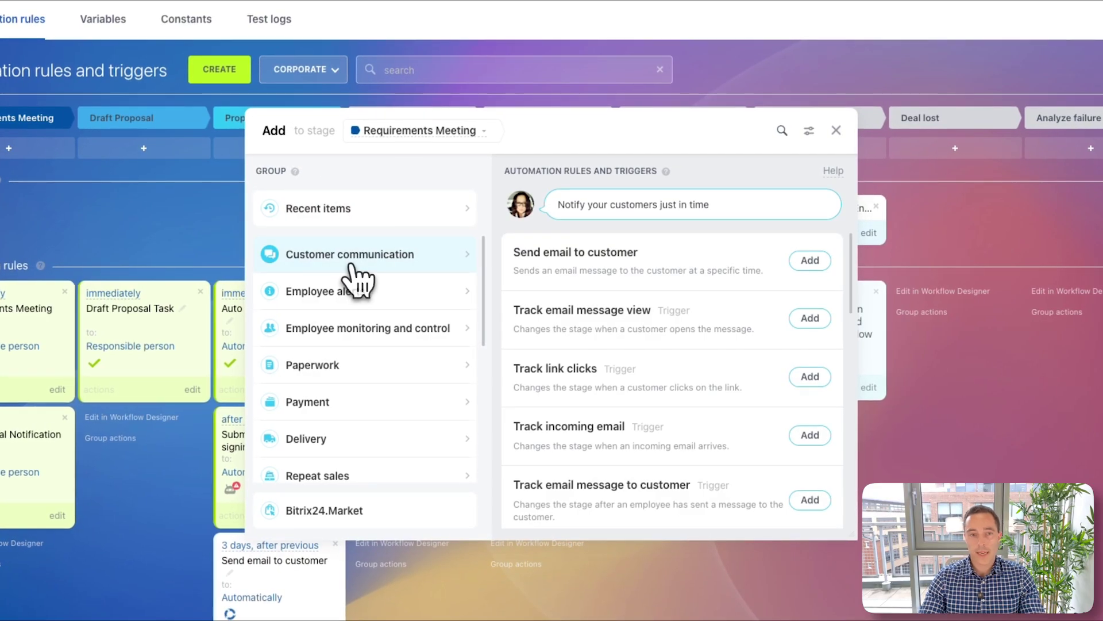
{"action": "left_click", "coordinate": [338, 290]}
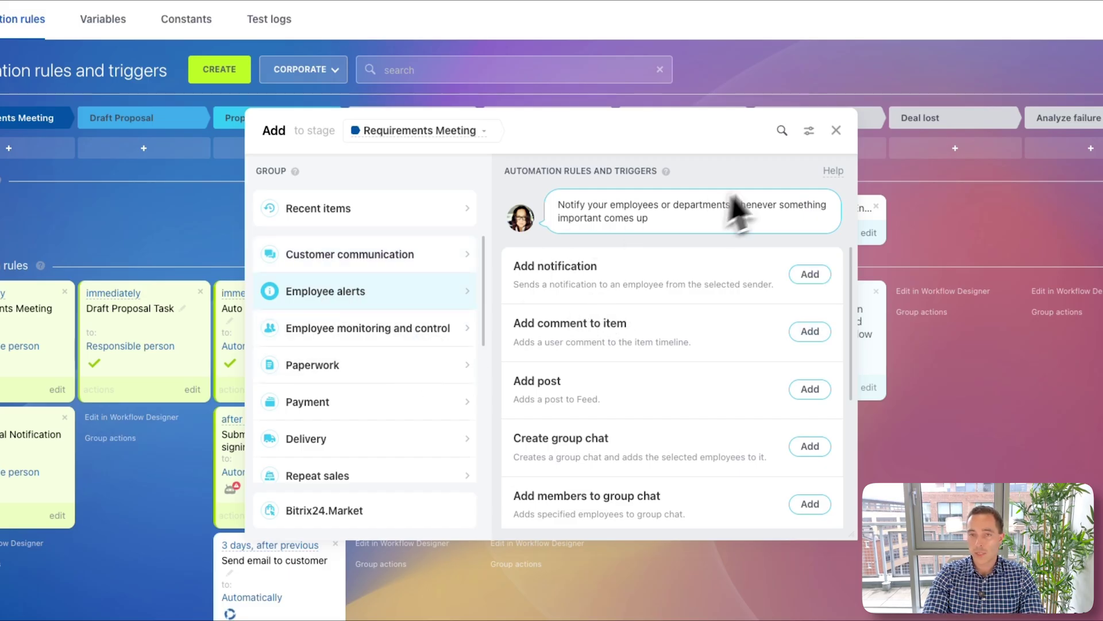
{"action": "left_click", "coordinate": [836, 131]}
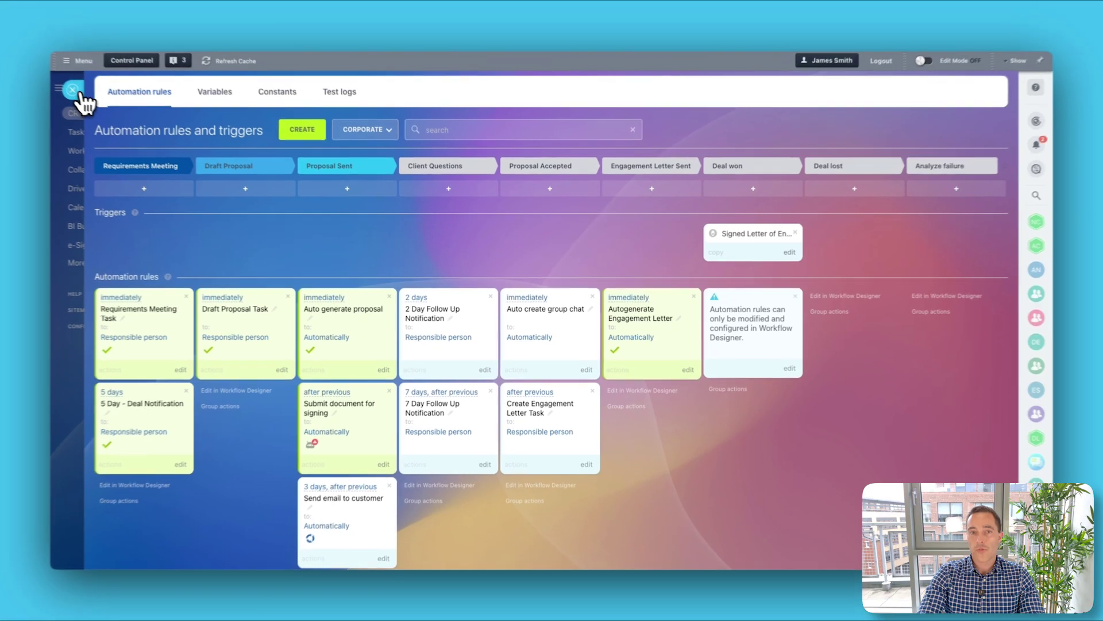
{"action": "left_click", "coordinate": [31, 70]}
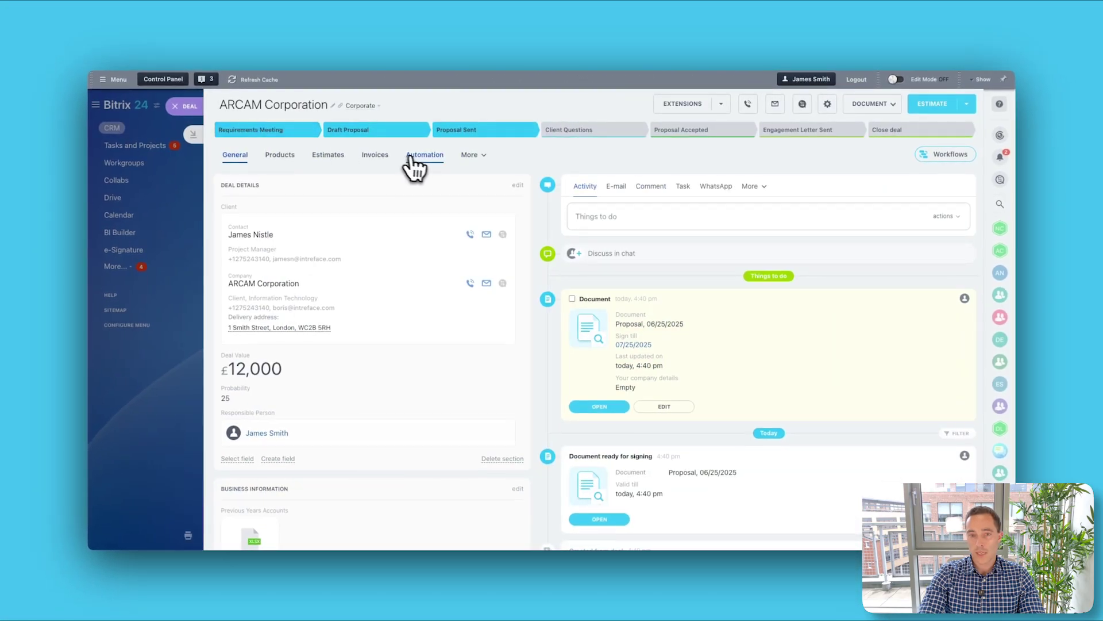
Step: Reopen the deal's automation, examine the signed engagement letter trigger under Deal won, and exit without saving
{"action": "left_click", "coordinate": [422, 158]}
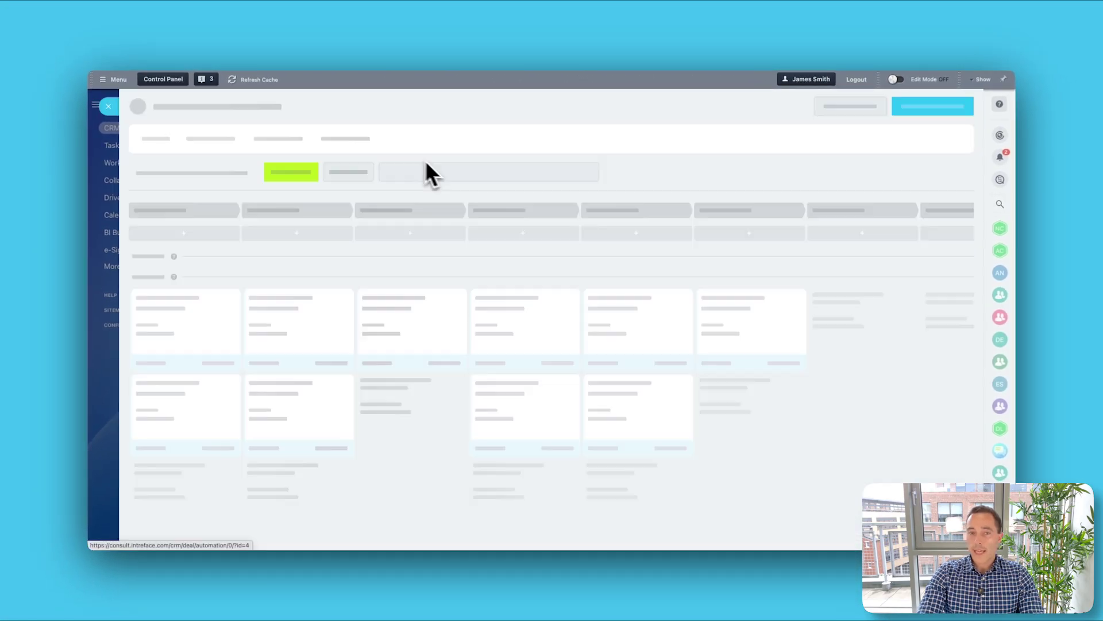
{"action": "left_click_drag", "start_coordinate": [734, 274], "coordinate": [718, 284]}
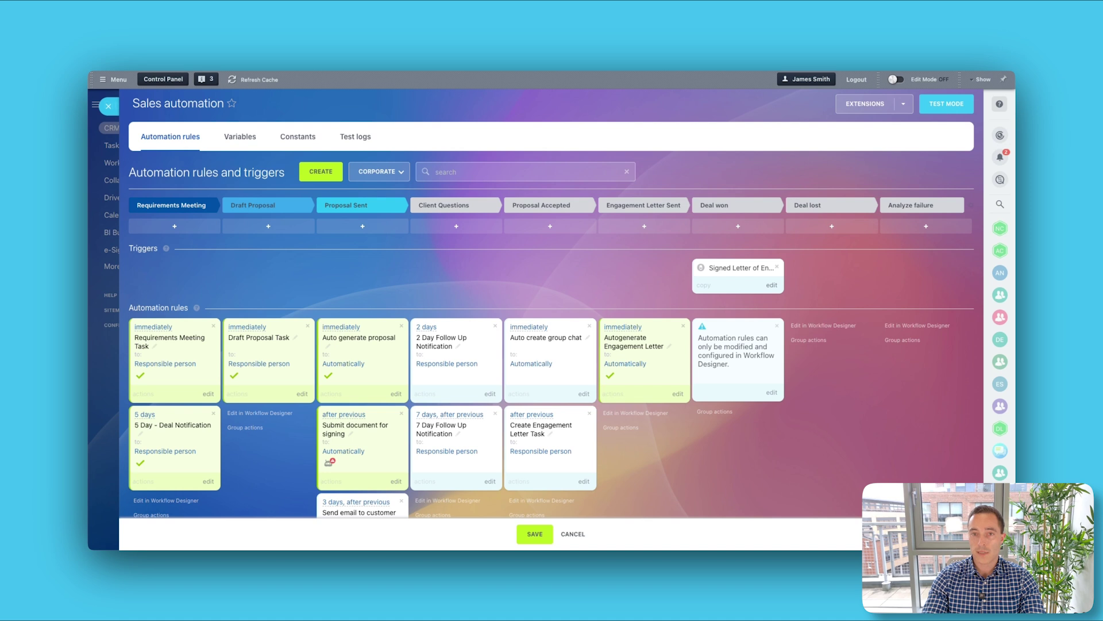
{"action": "left_click_drag", "start_coordinate": [722, 278], "coordinate": [716, 291]}
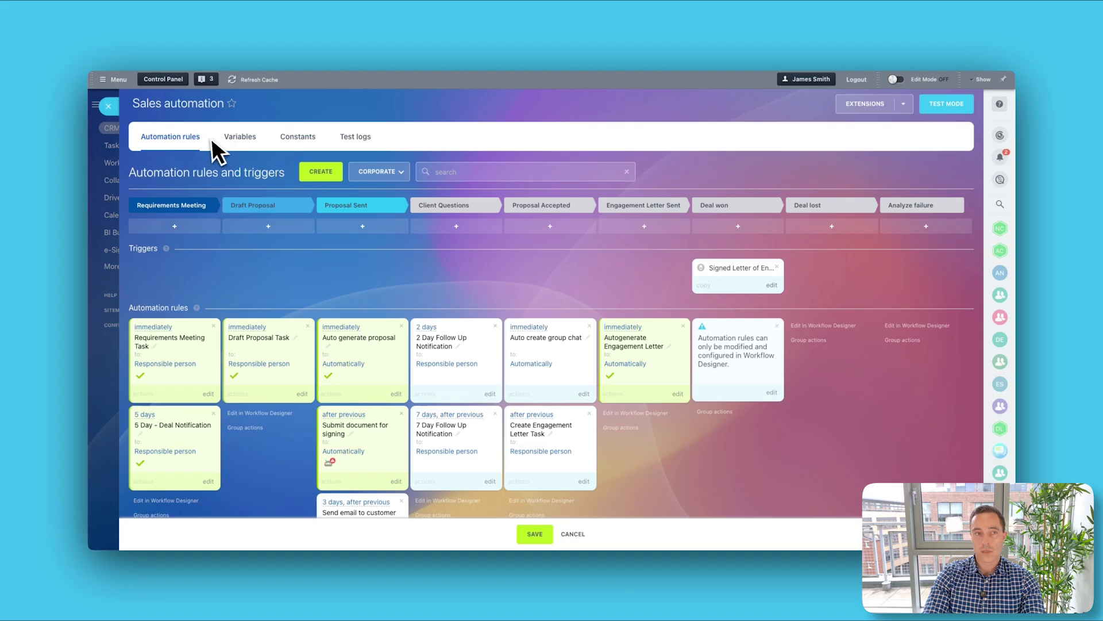
{"action": "left_click", "coordinate": [108, 106]}
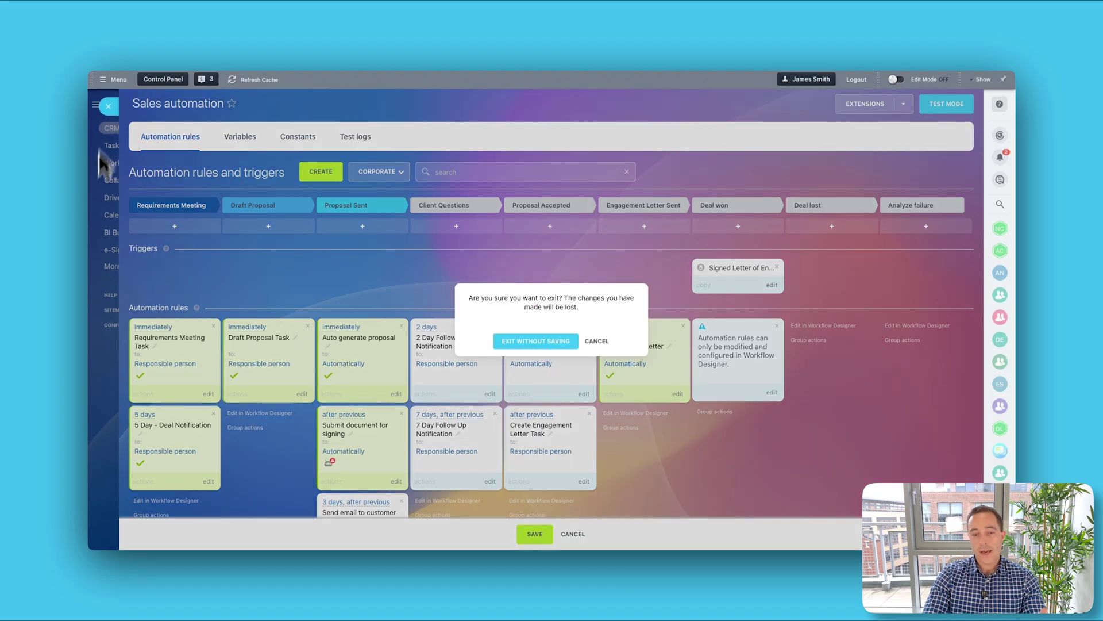
{"action": "left_click", "coordinate": [604, 341]}
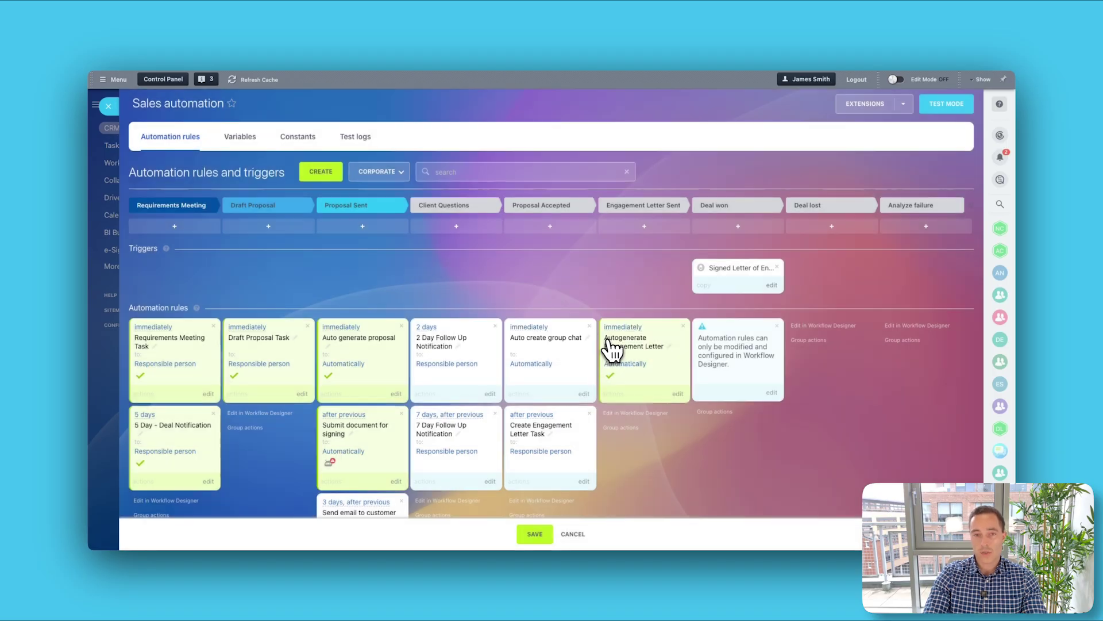
{"action": "left_click", "coordinate": [108, 106]}
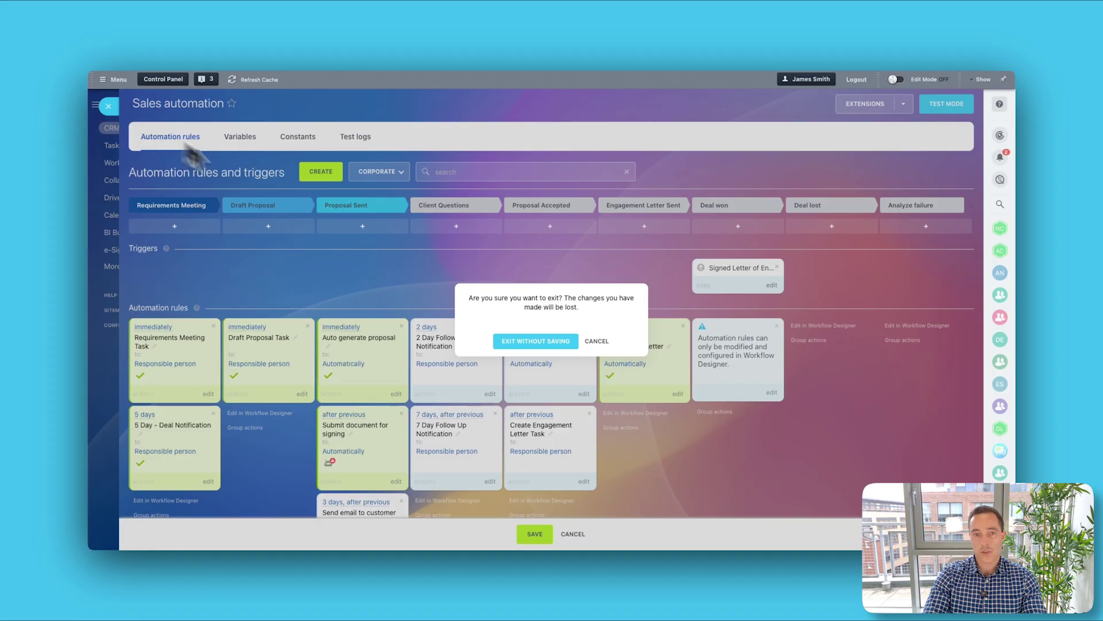
{"action": "left_click", "coordinate": [503, 340]}
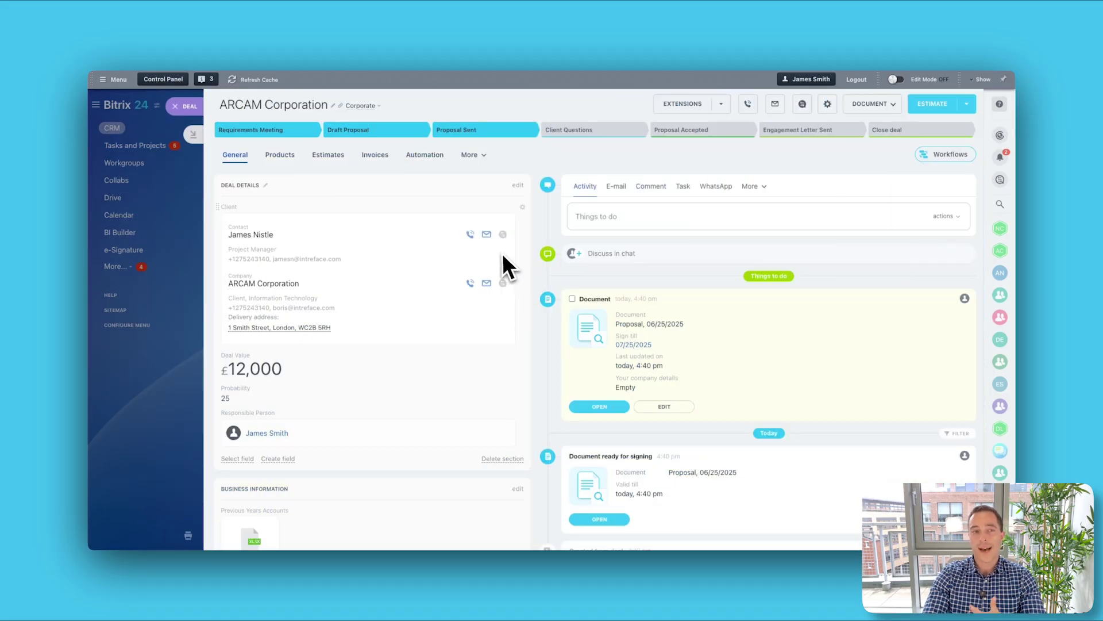
Step: Close the ARCAM Corporation deal, open the KYC board, and view the NewTech LLC item under KYC / AML Checks
{"action": "left_click", "coordinate": [183, 109]}
{"action": "left_click", "coordinate": [333, 139]}
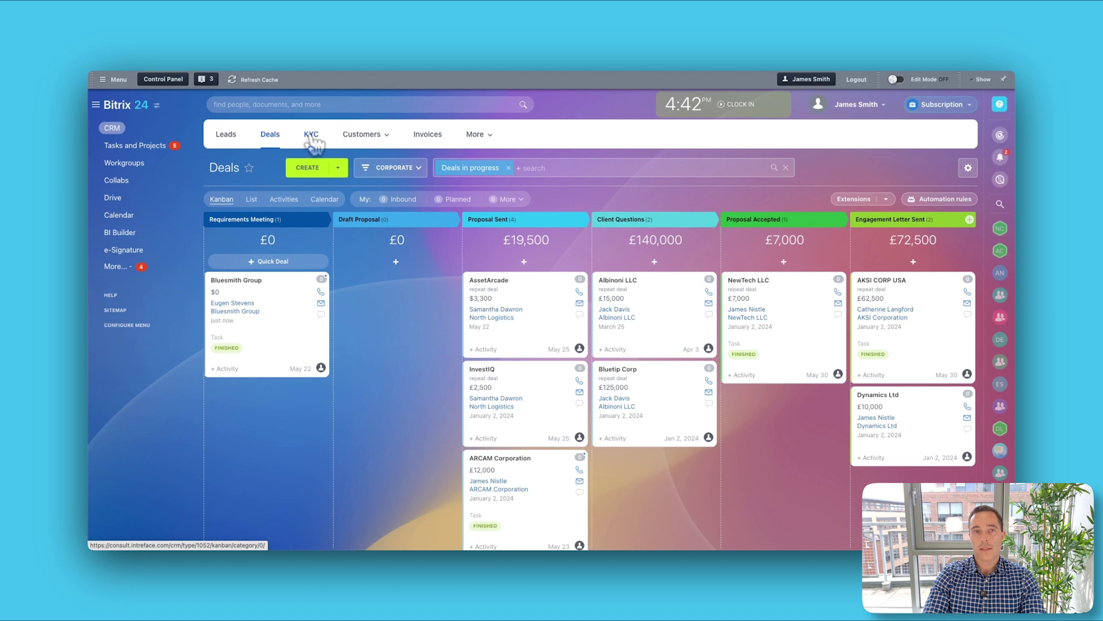
{"action": "left_click", "coordinate": [311, 135]}
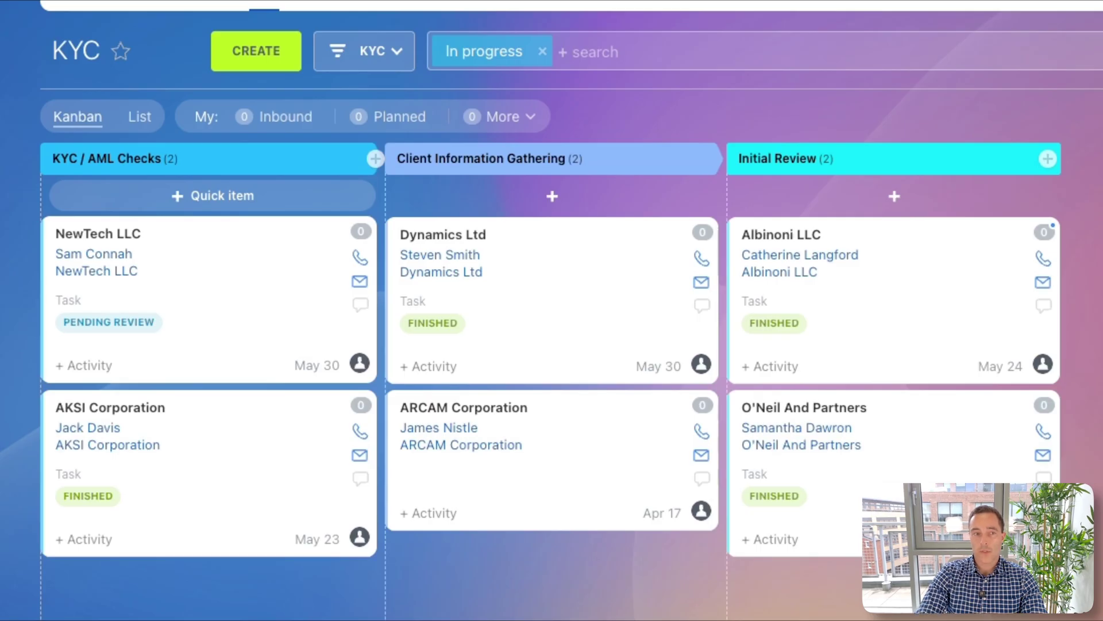
{"action": "left_click", "coordinate": [140, 237]}
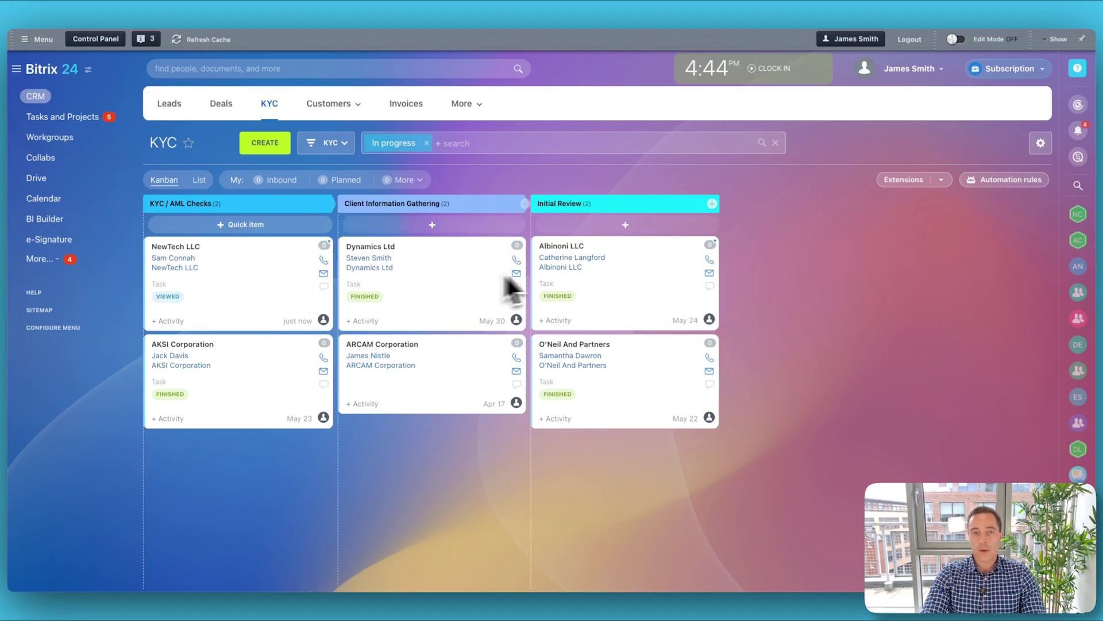
Step: Open the KYC automation rules, inspect the AML Checks Task's expanded settings and checklist, and return to the KYC board
{"action": "left_click", "coordinate": [984, 181]}
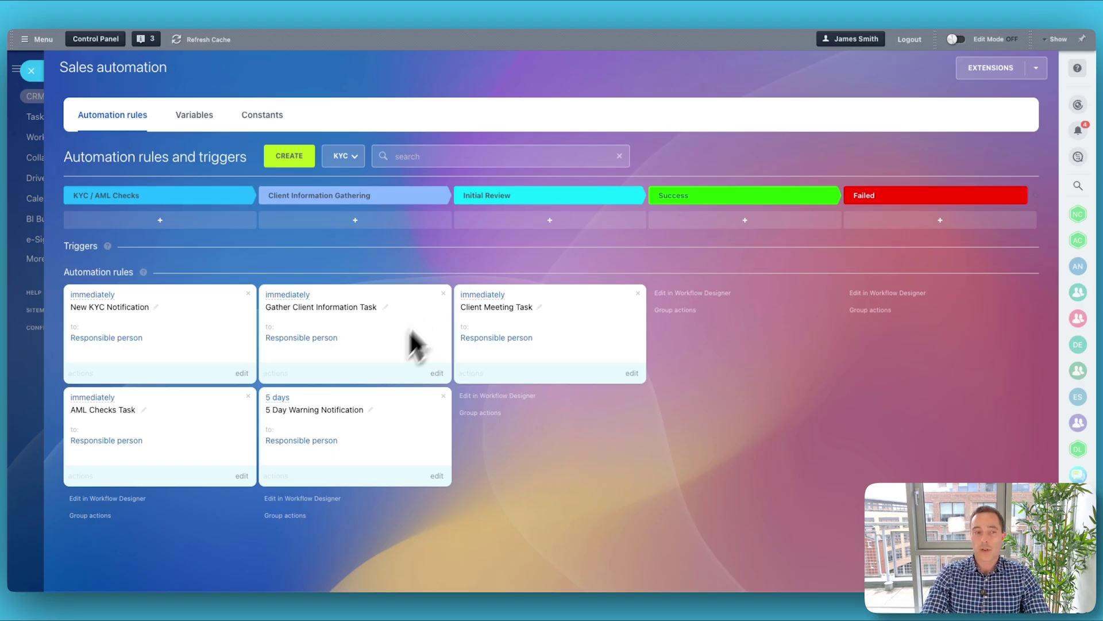
{"action": "left_click", "coordinate": [99, 409]}
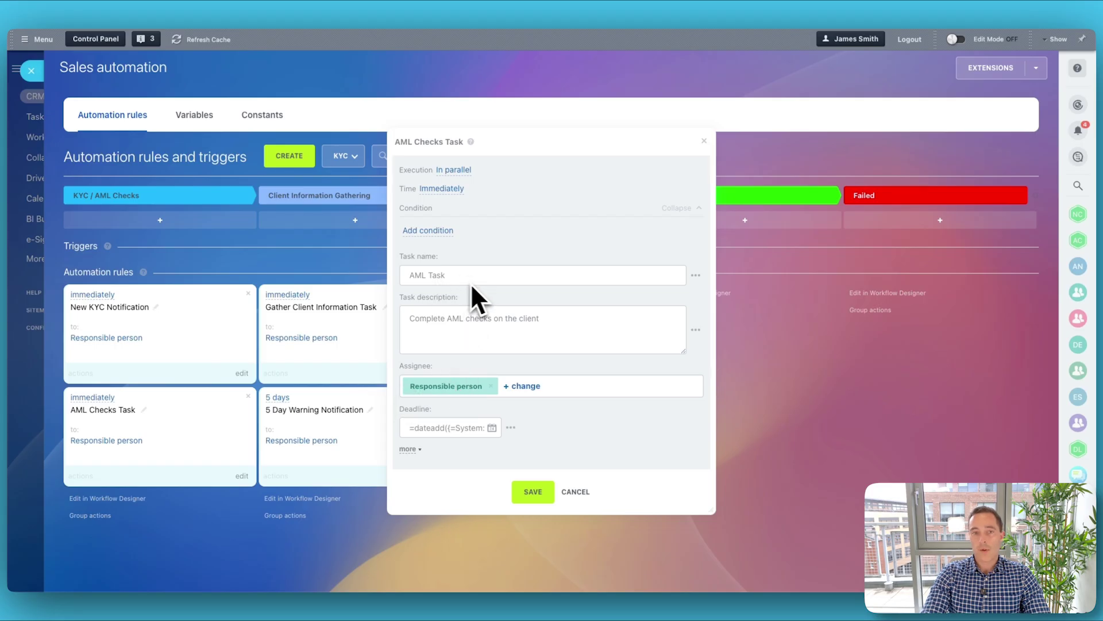
{"action": "left_click", "coordinate": [410, 450]}
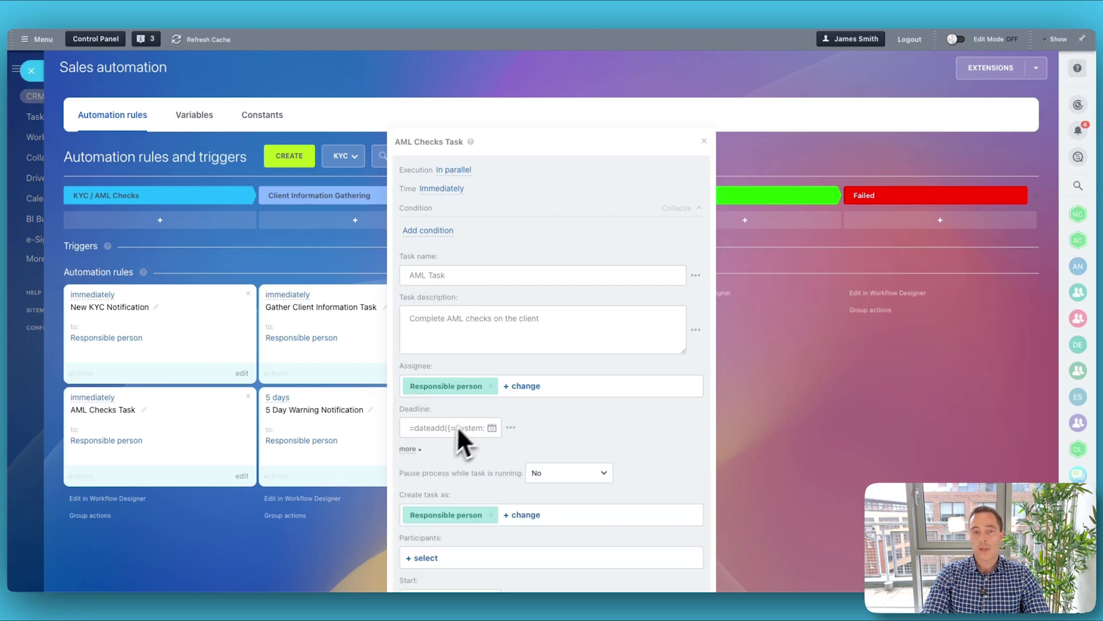
{"action": "scroll", "coordinate": [459, 430], "scroll_direction": "down", "scroll_amount": 15}
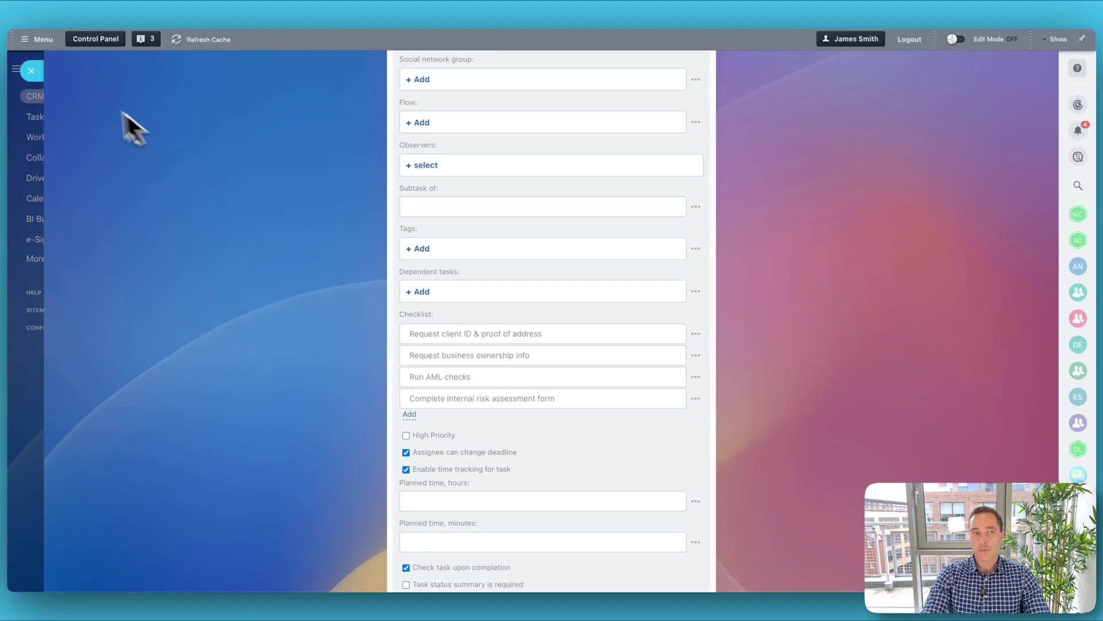
{"action": "left_click", "coordinate": [33, 71]}
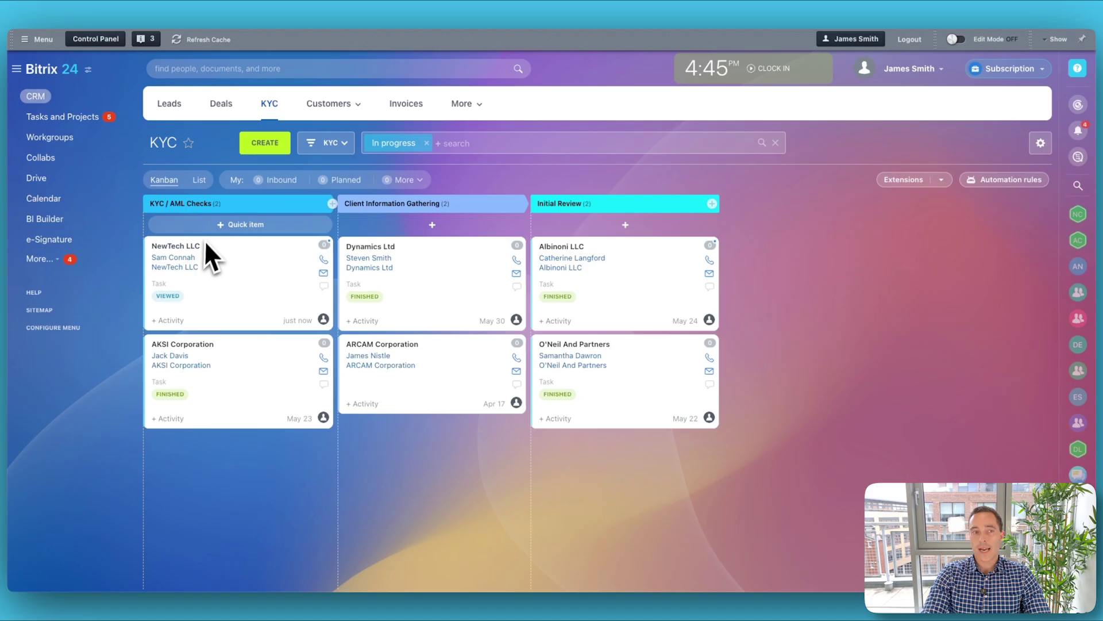
Step: Open the AML Task from the NewTech LLC KYC item and mark its first three checklist items complete, through Run AML checks
{"action": "left_click", "coordinate": [183, 248]}
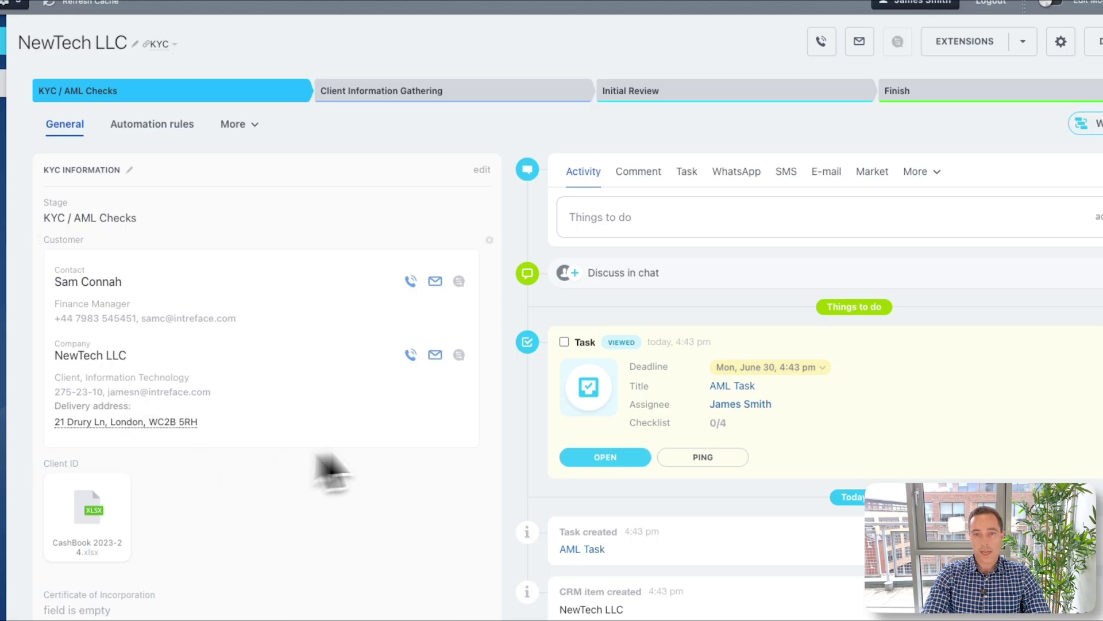
{"action": "left_click", "coordinate": [731, 386]}
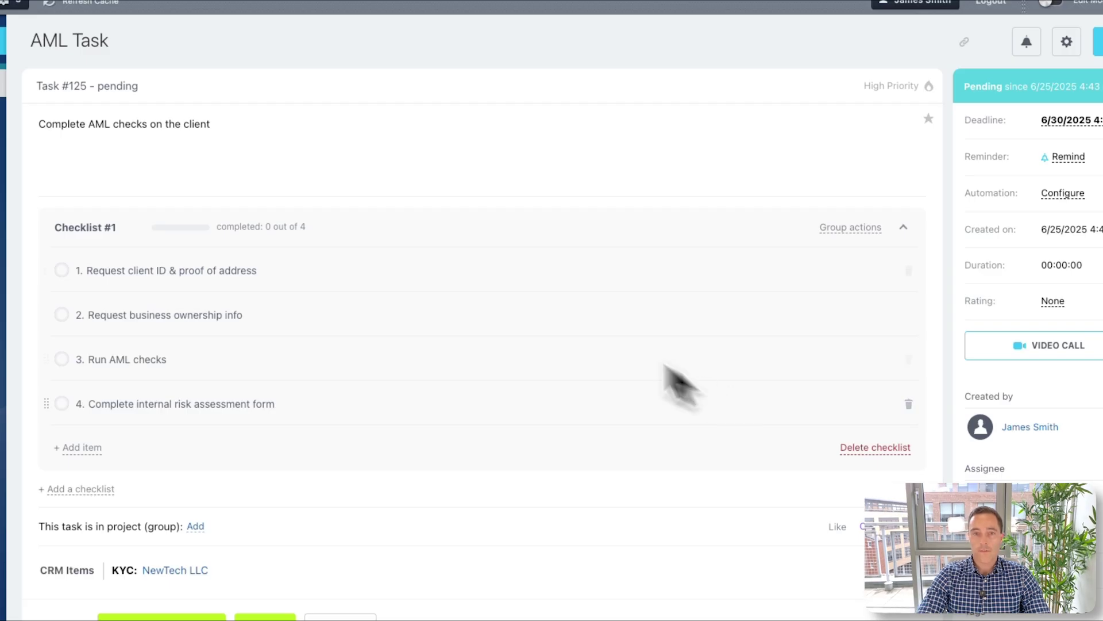
{"action": "left_click", "coordinate": [249, 226]}
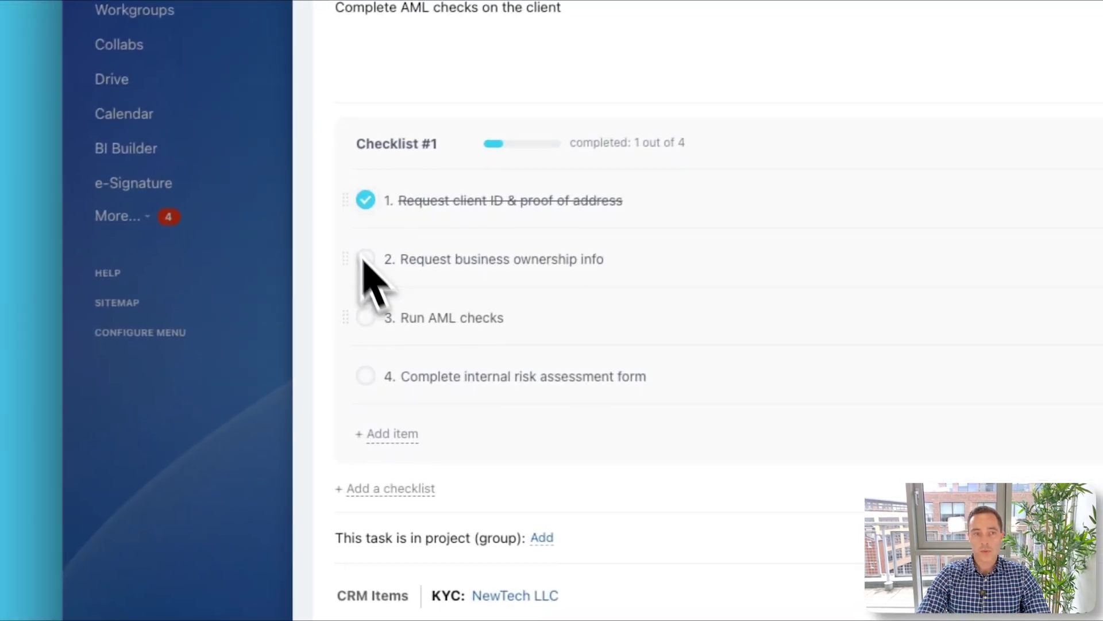
{"action": "left_click", "coordinate": [249, 280]}
{"action": "left_click", "coordinate": [249, 333]}
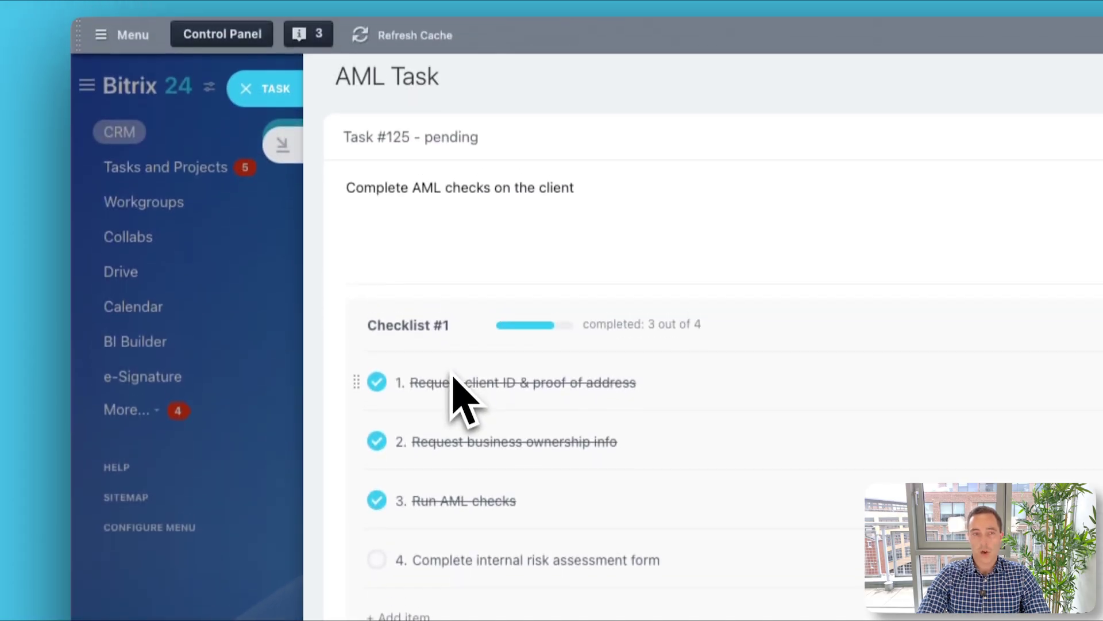
Step: Start a new time entry on the AML Task and date it 06/25/2025
{"action": "scroll", "coordinate": [498, 435], "scroll_direction": "down", "scroll_amount": 3}
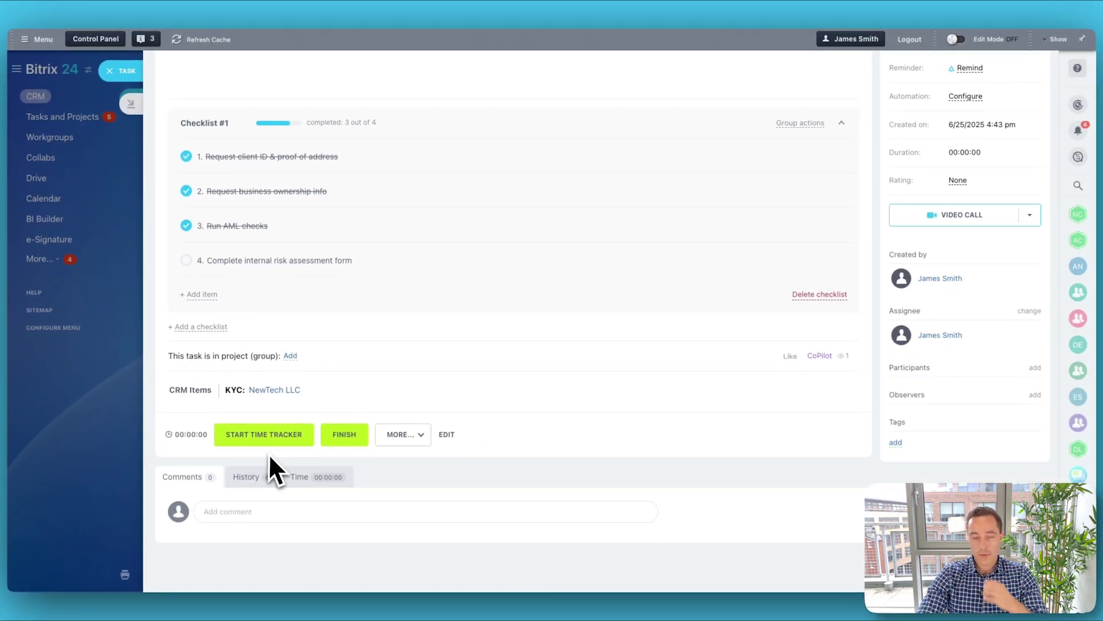
{"action": "left_click", "coordinate": [311, 476]}
{"action": "scroll", "coordinate": [310, 471], "scroll_direction": "down", "scroll_amount": 3}
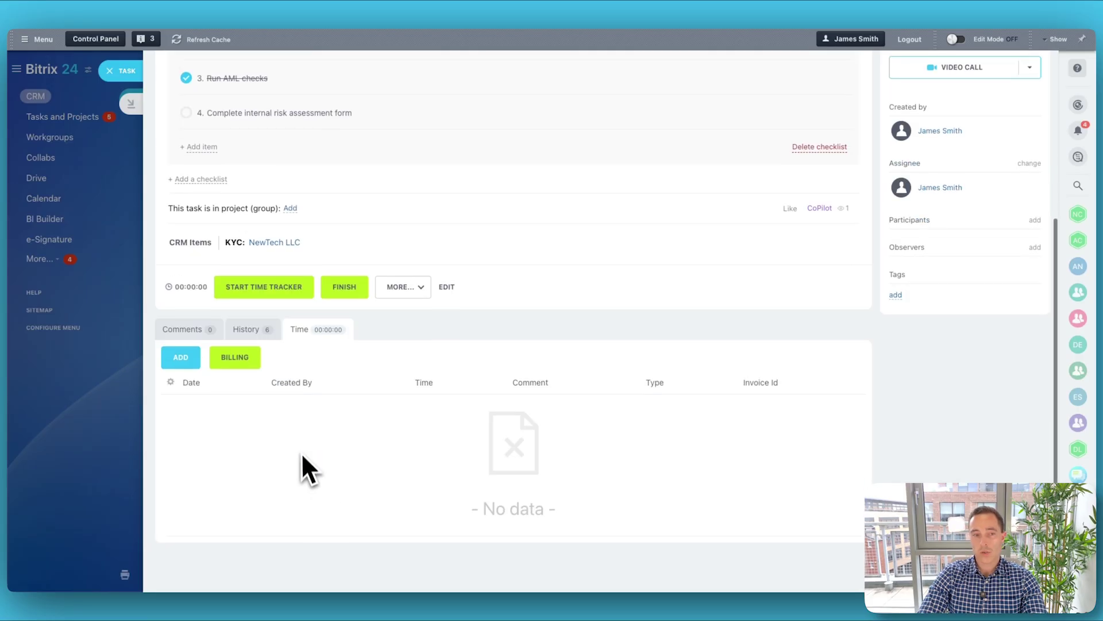
{"action": "left_click", "coordinate": [175, 358]}
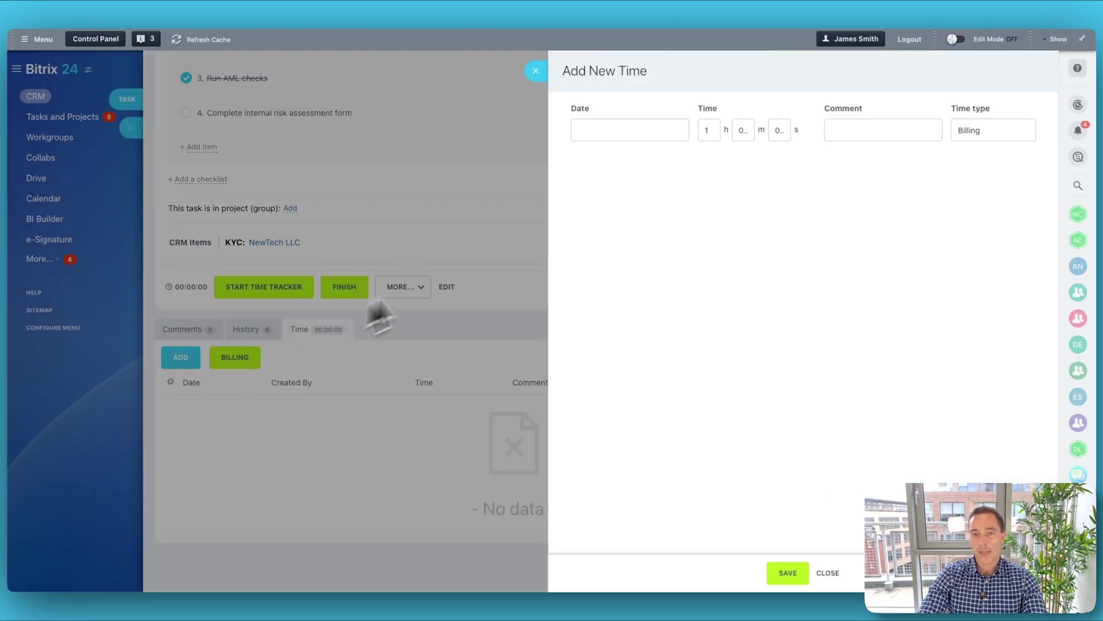
{"action": "left_click", "coordinate": [613, 133]}
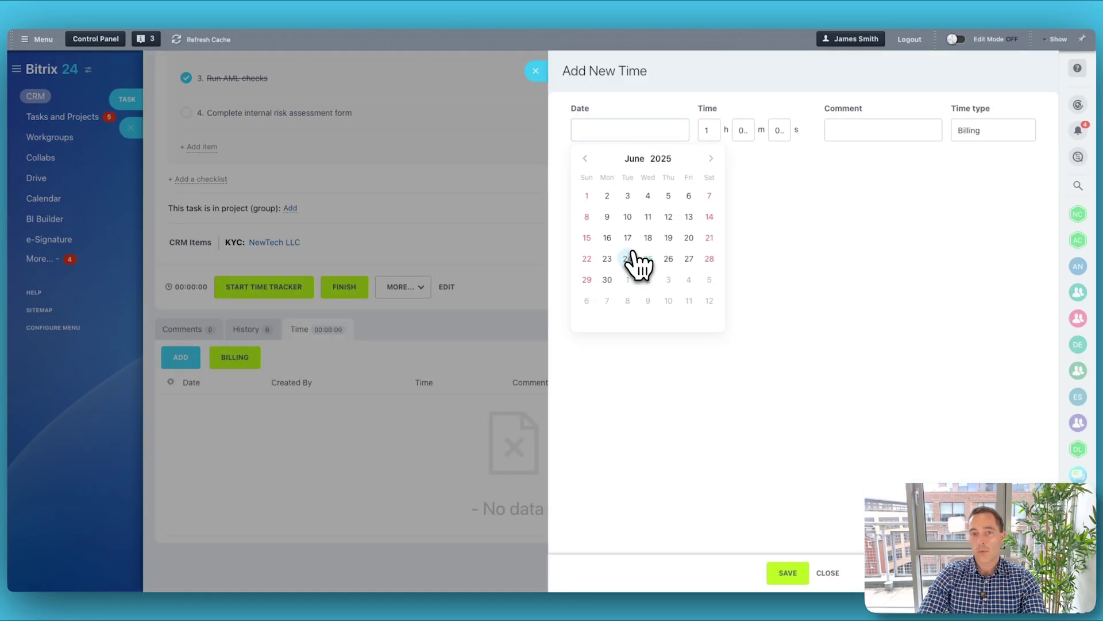
{"action": "left_click", "coordinate": [648, 259]}
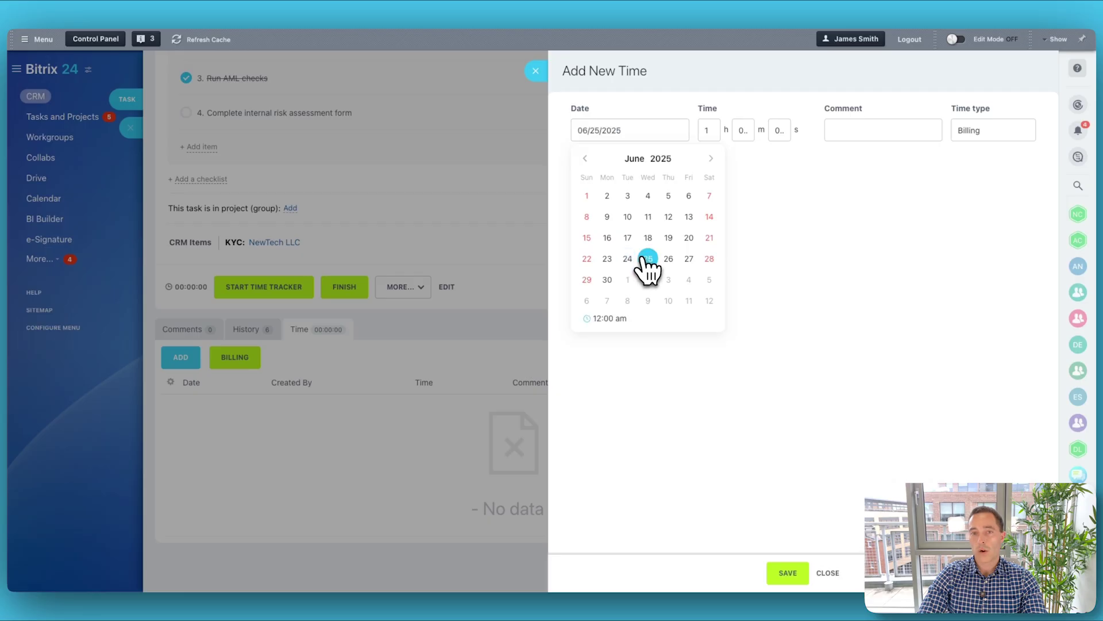
Step: Add the comment "capture aml documents" to the time entry, keep its time type as Billing, and save it
{"action": "left_click", "coordinate": [862, 136]}
{"action": "type", "text": "c"}
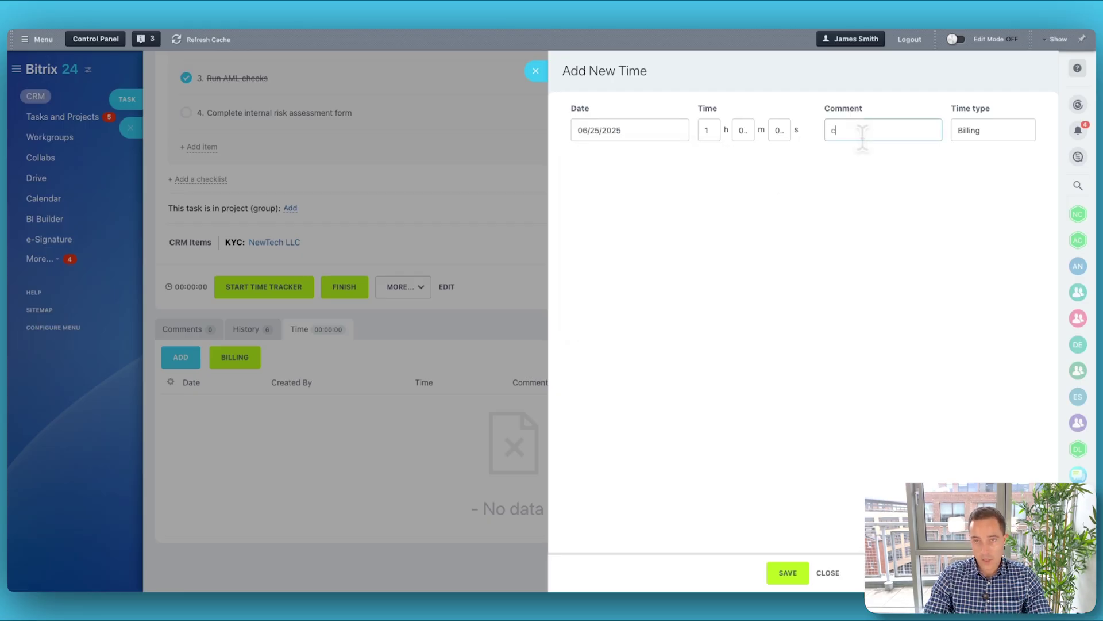
{"action": "type", "text": "Apture aml dou"}
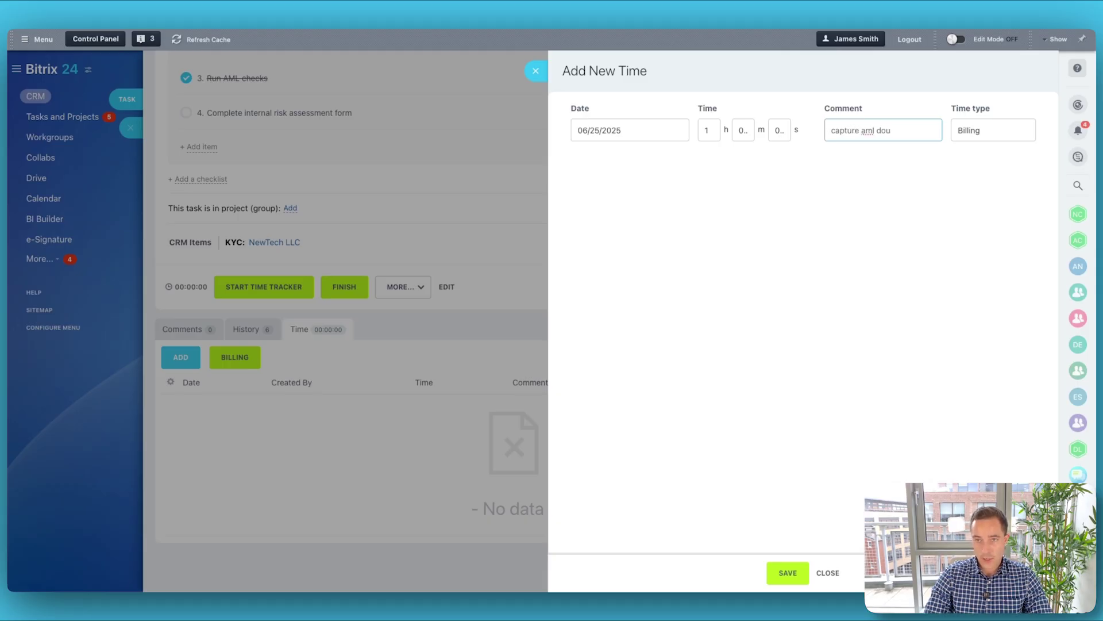
{"action": "key", "text": "BackSpace"}
{"action": "type", "text": "cu"}
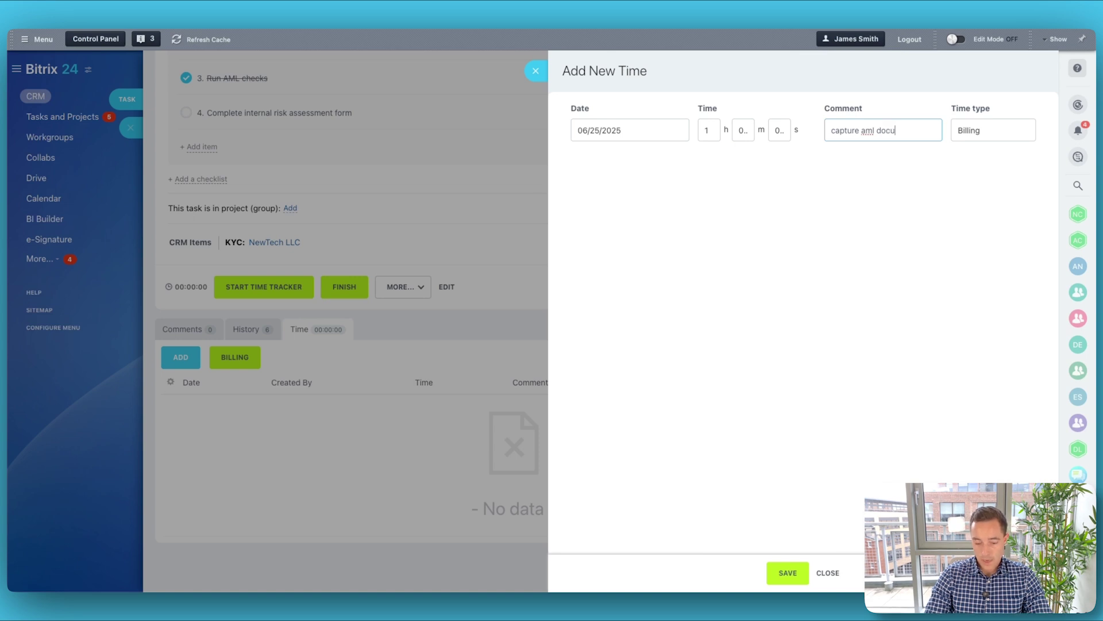
{"action": "type", "text": "ments"}
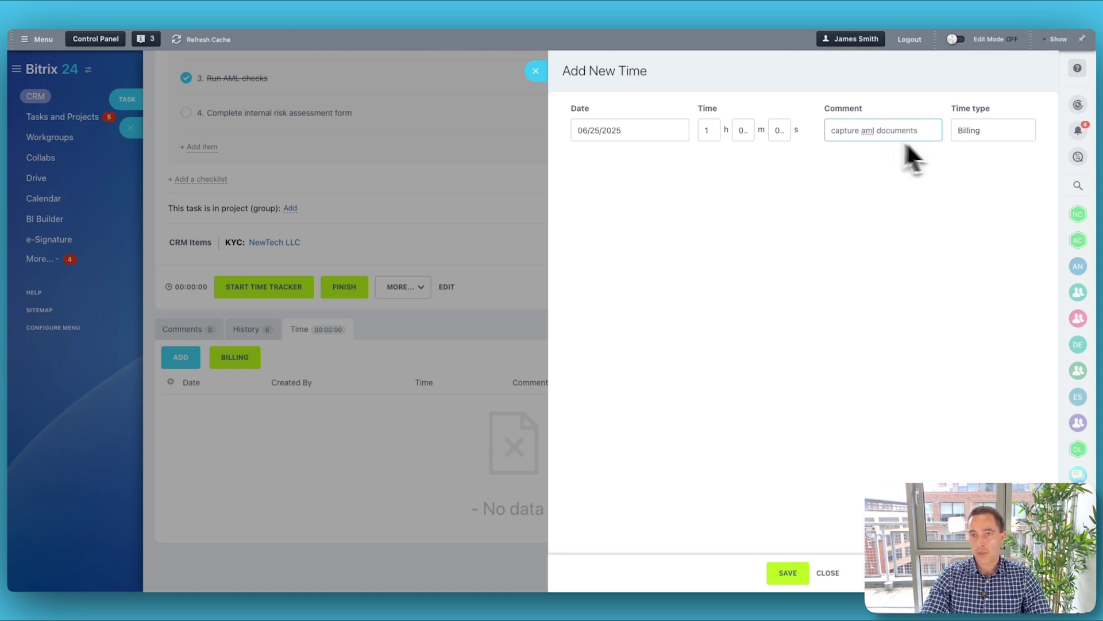
{"action": "left_click", "coordinate": [1000, 137]}
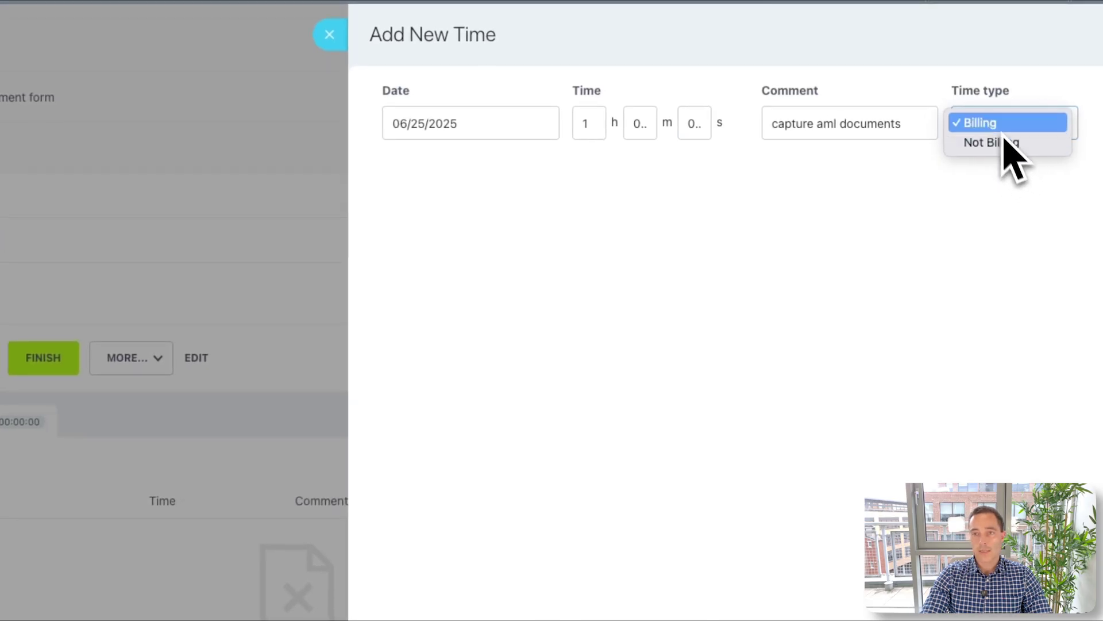
{"action": "left_click", "coordinate": [901, 250]}
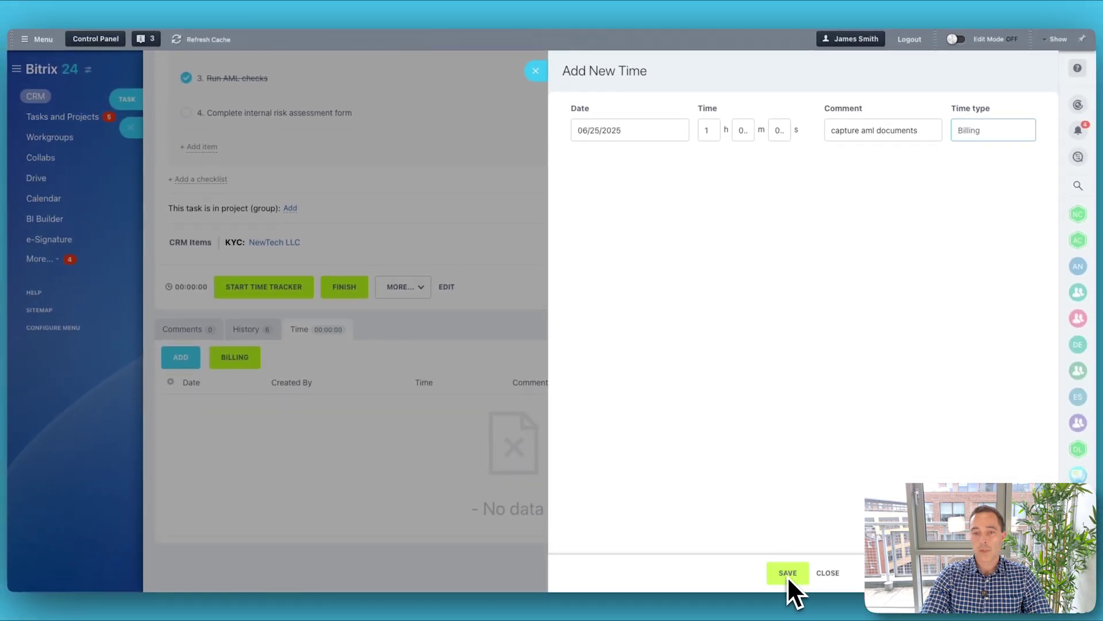
{"action": "left_click", "coordinate": [786, 562]}
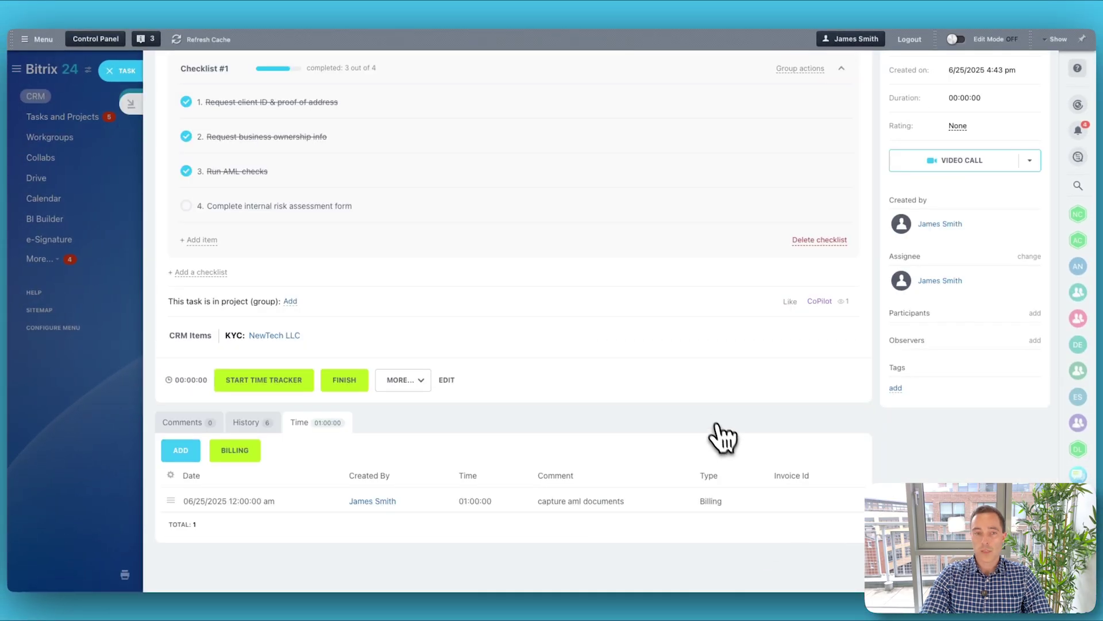
Step: Close the AML Task, review the NewTech LLC KYC item's client document and AML check fields, and close the item
{"action": "scroll", "coordinate": [678, 388], "scroll_direction": "up", "scroll_amount": 3}
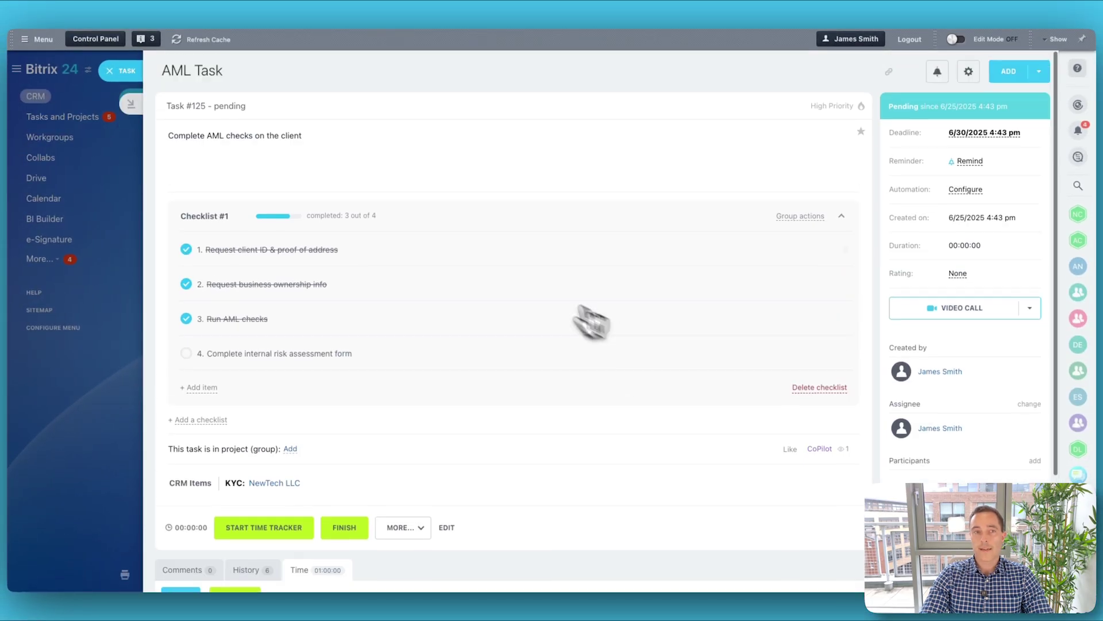
{"action": "left_click", "coordinate": [117, 73]}
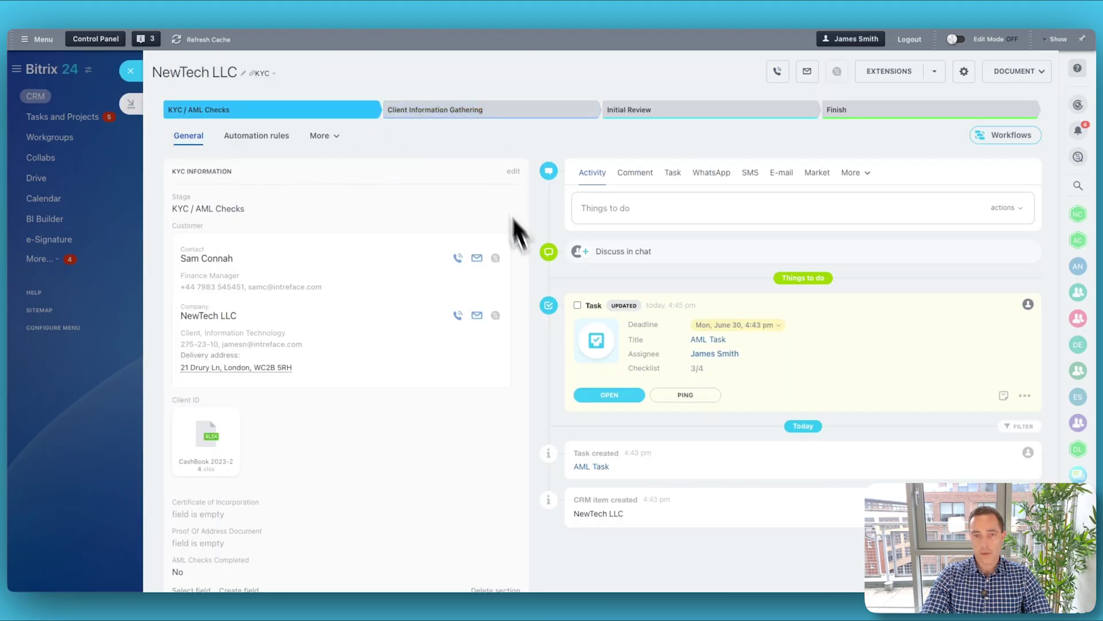
{"action": "scroll", "coordinate": [687, 353], "scroll_direction": "down", "scroll_amount": 1}
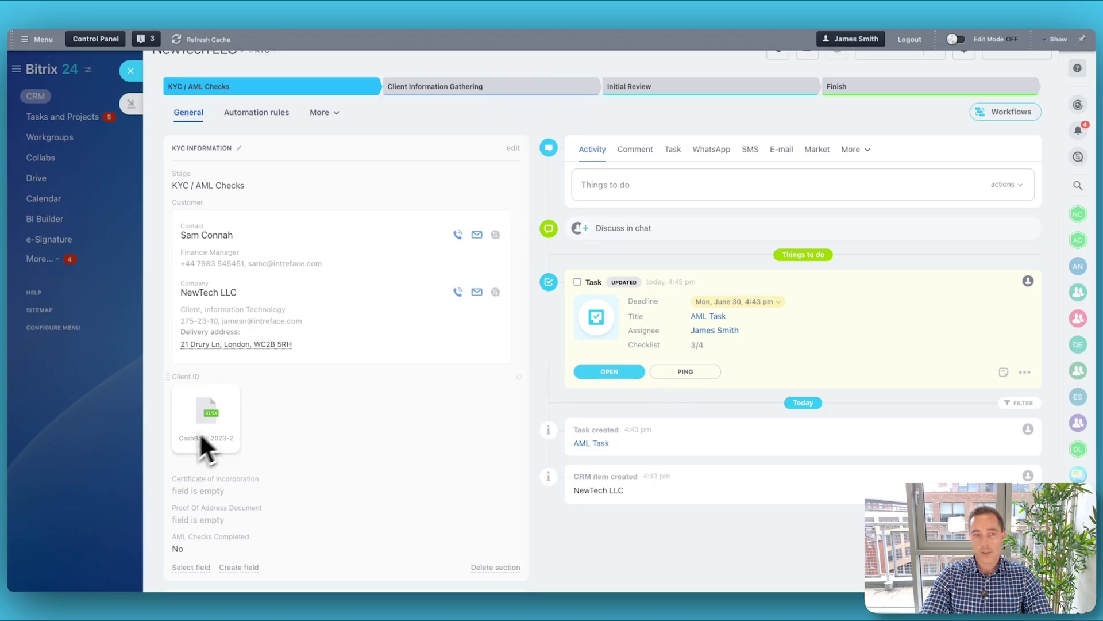
{"action": "scroll", "coordinate": [169, 154], "scroll_direction": "down", "scroll_amount": 1}
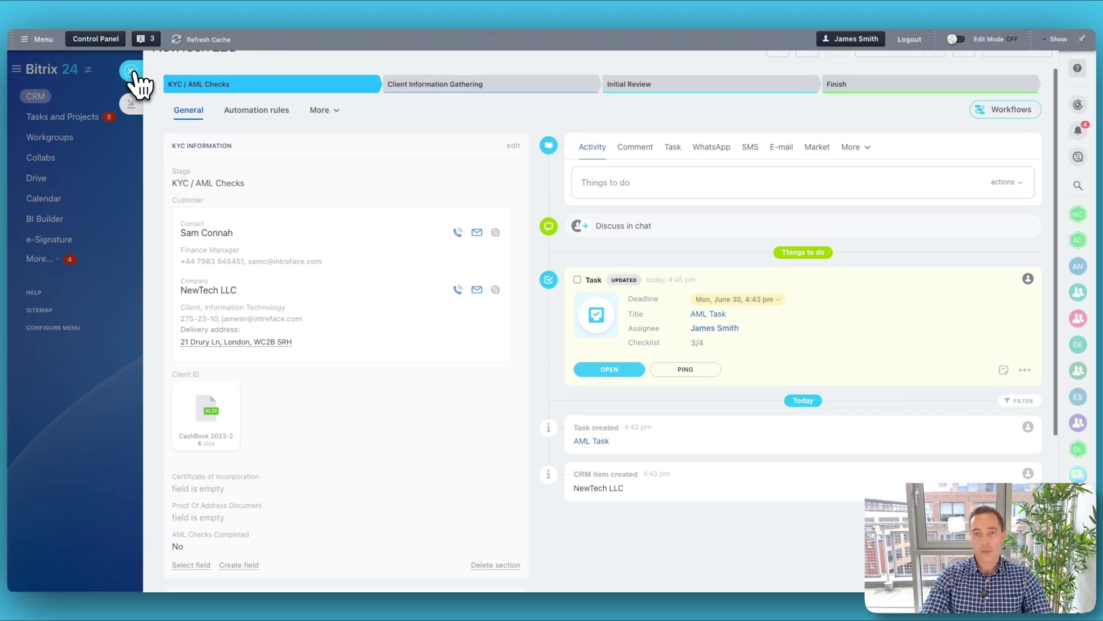
{"action": "left_click", "coordinate": [131, 70]}
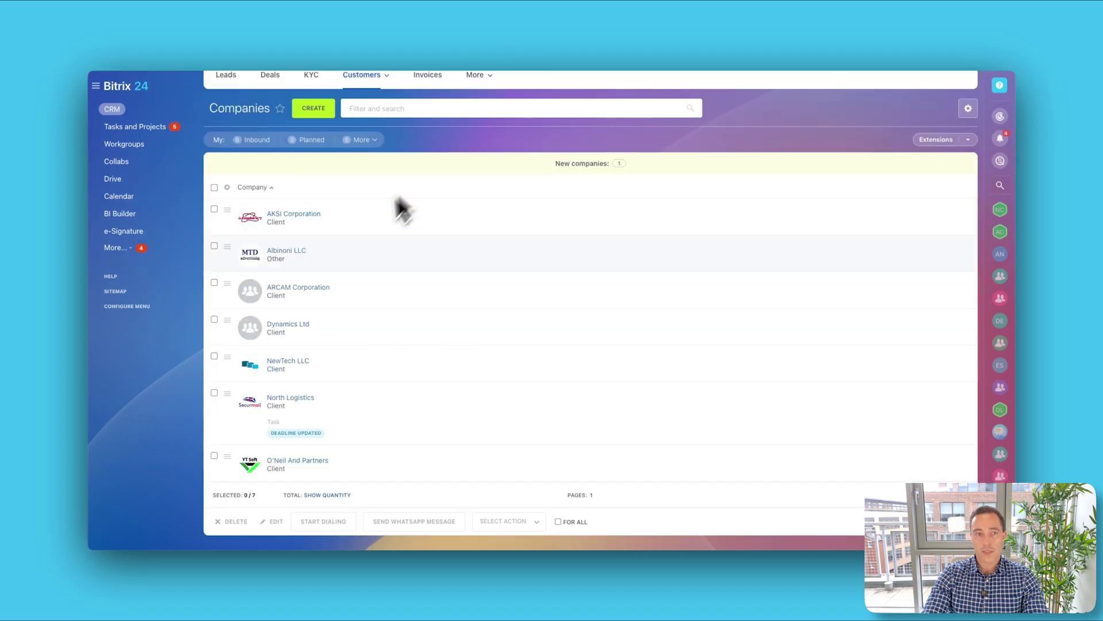
Step: View the O'Neil And Partners record from the Companies list and close it
{"action": "scroll", "coordinate": [330, 338], "scroll_direction": "down", "scroll_amount": 1}
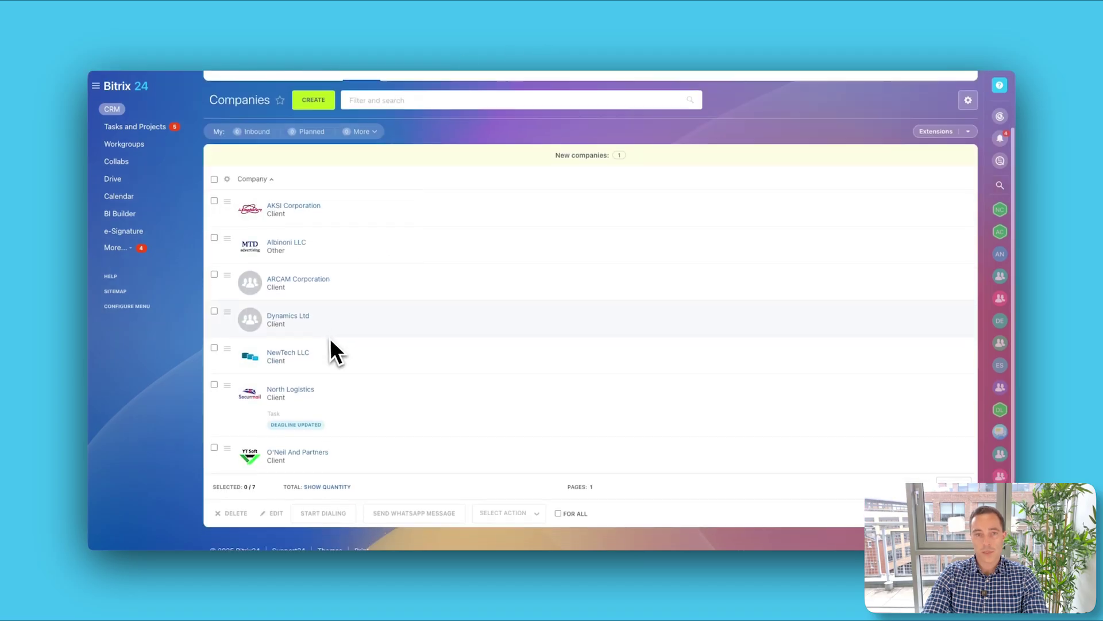
{"action": "left_click", "coordinate": [298, 446]}
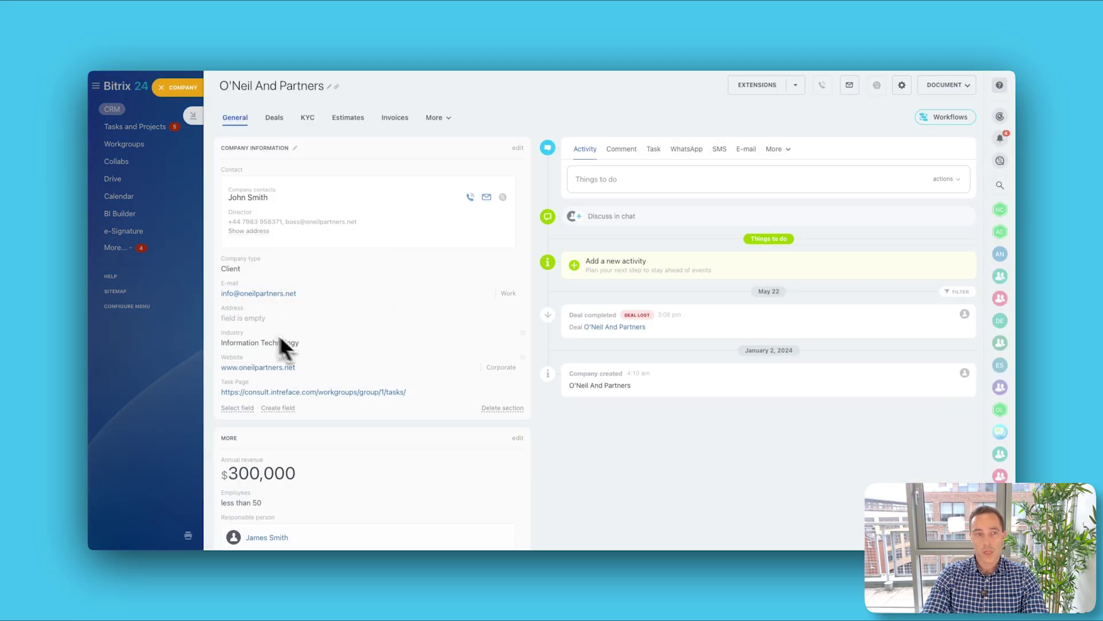
{"action": "left_click", "coordinate": [167, 91]}
Step: Open the North Logistics company record and review its company information and outstanding tasks
{"action": "left_click", "coordinate": [296, 383]}
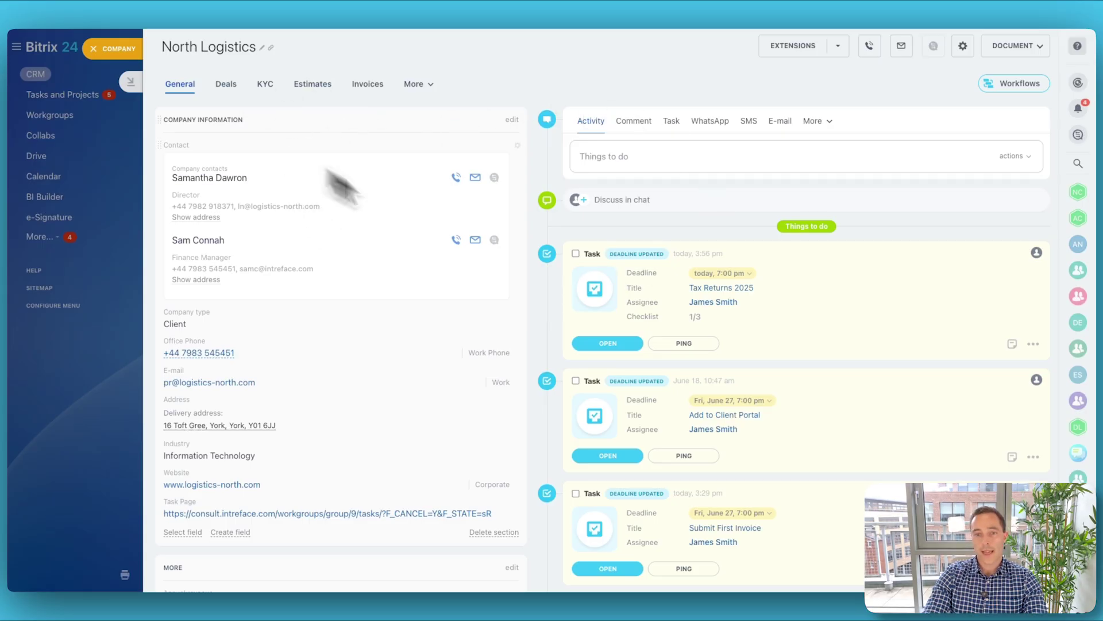
{"action": "scroll", "coordinate": [606, 343], "scroll_direction": "down", "scroll_amount": 2}
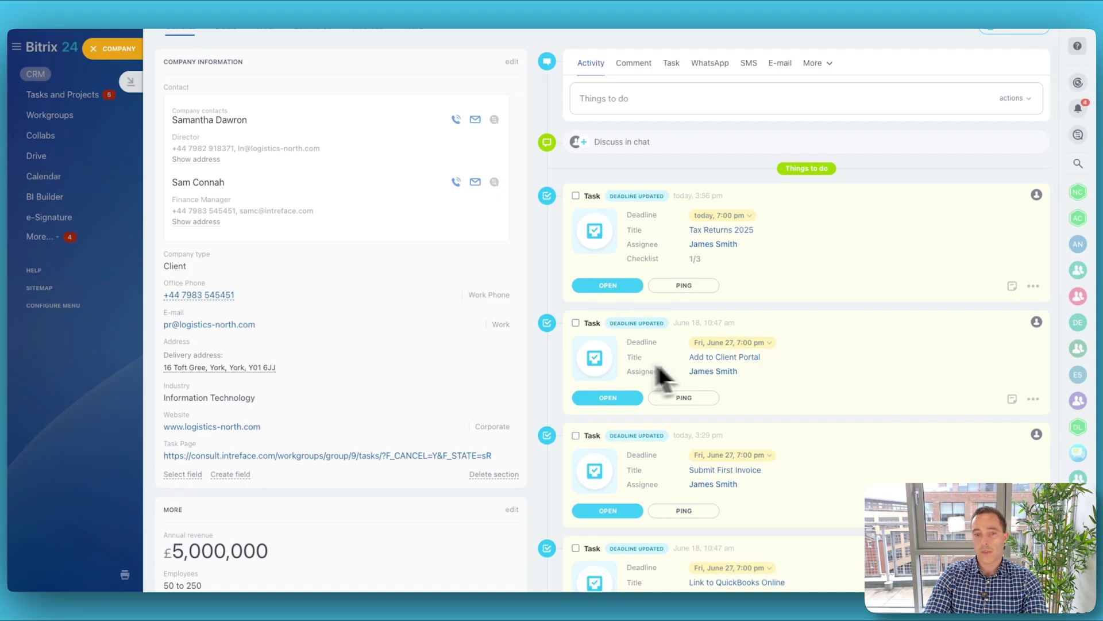
{"action": "scroll", "coordinate": [636, 354], "scroll_direction": "up", "scroll_amount": 2}
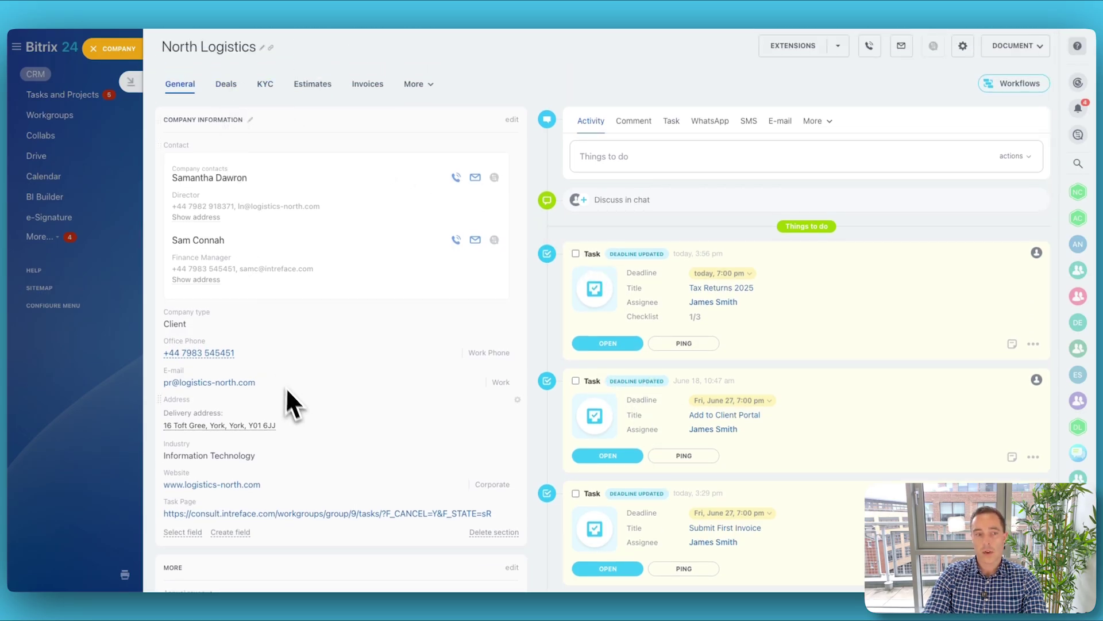
Step: Follow North Logistics' Task Page link, show the workgroup tasks in Deadline view, and open the Payroll June 2025 task
{"action": "left_click", "coordinate": [241, 516]}
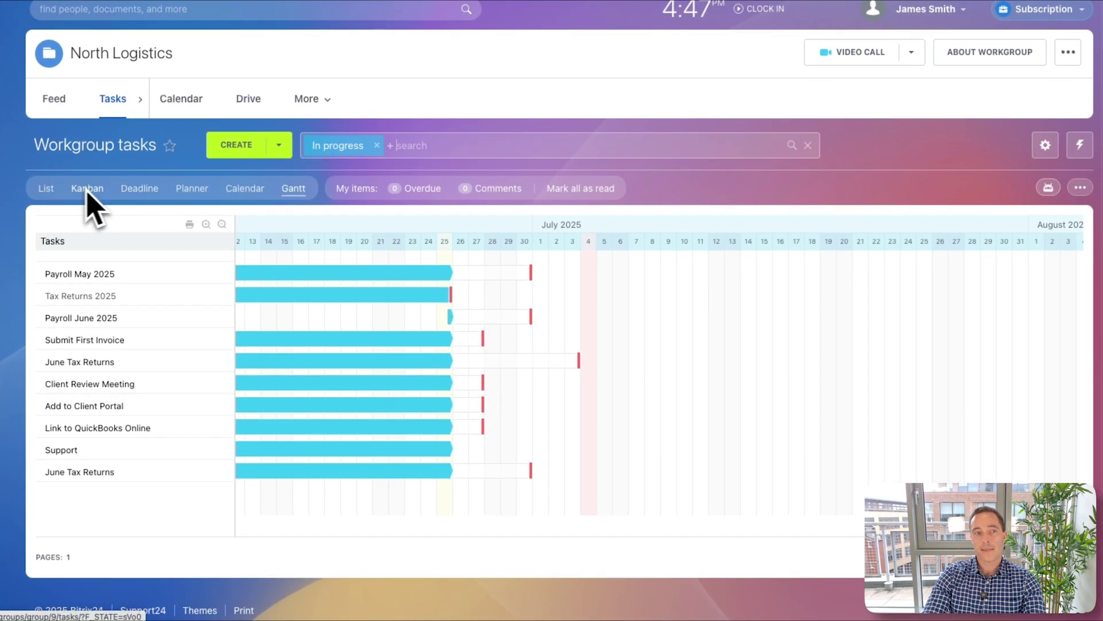
{"action": "left_click", "coordinate": [140, 189]}
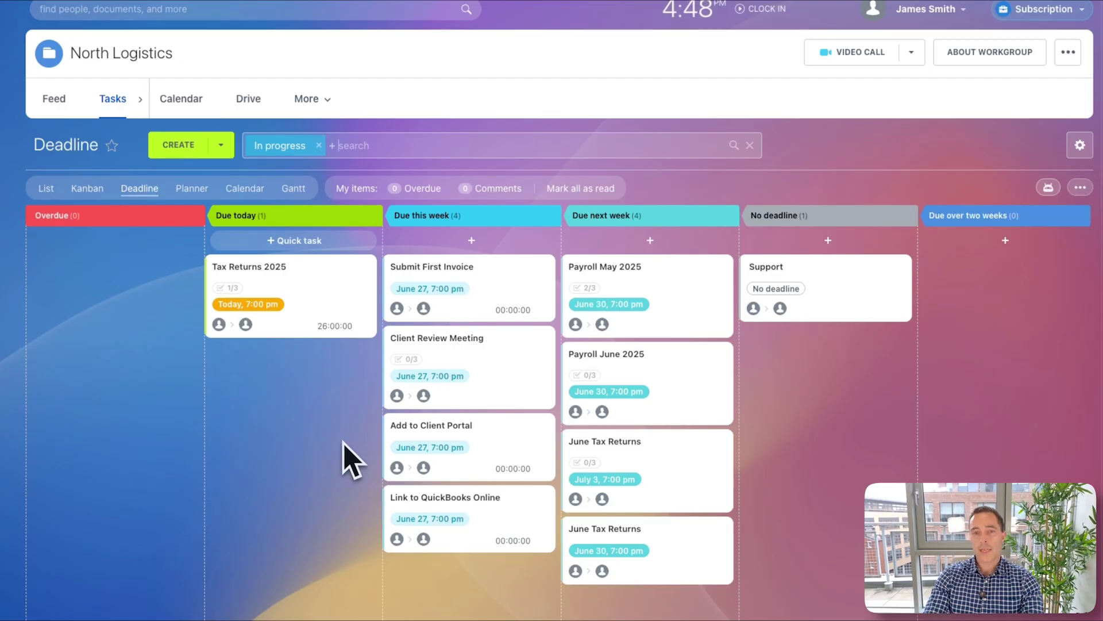
{"action": "left_click", "coordinate": [608, 371]}
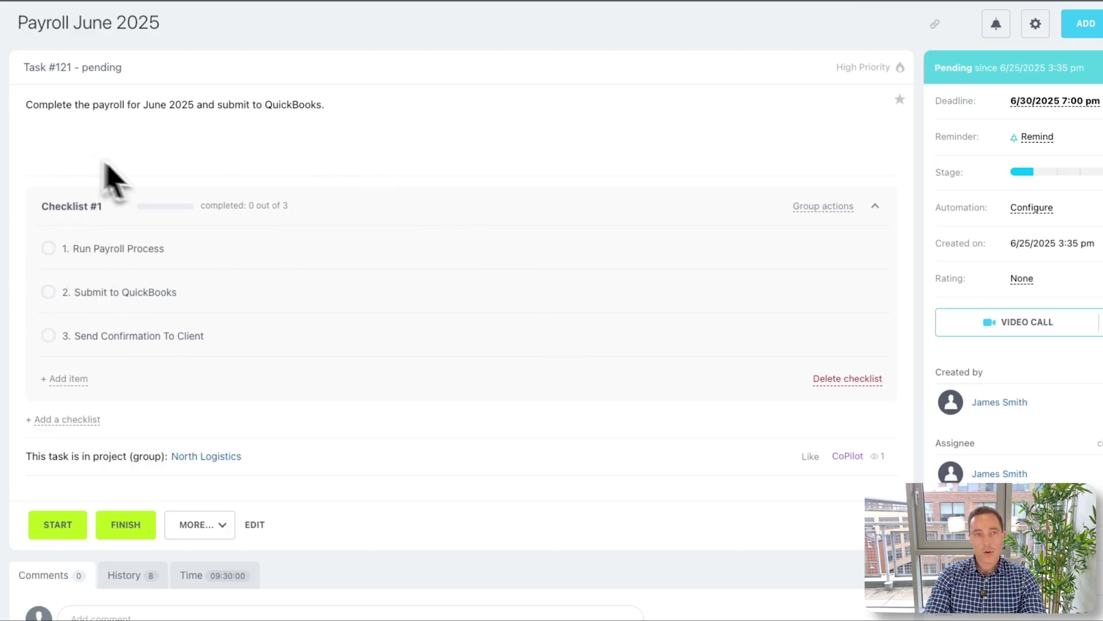
Step: Examine the time records and checklist of the Payroll June 2025 task
{"action": "left_click", "coordinate": [193, 575]}
{"action": "scroll", "coordinate": [448, 547], "scroll_direction": "down", "scroll_amount": 3}
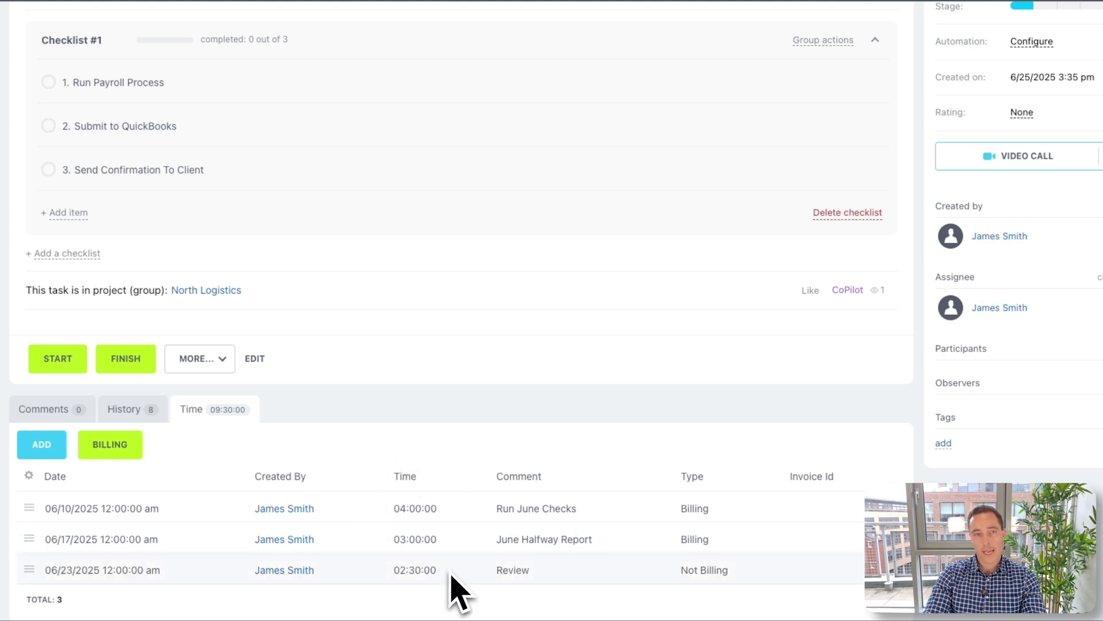
{"action": "scroll", "coordinate": [468, 529], "scroll_direction": "up", "scroll_amount": 3}
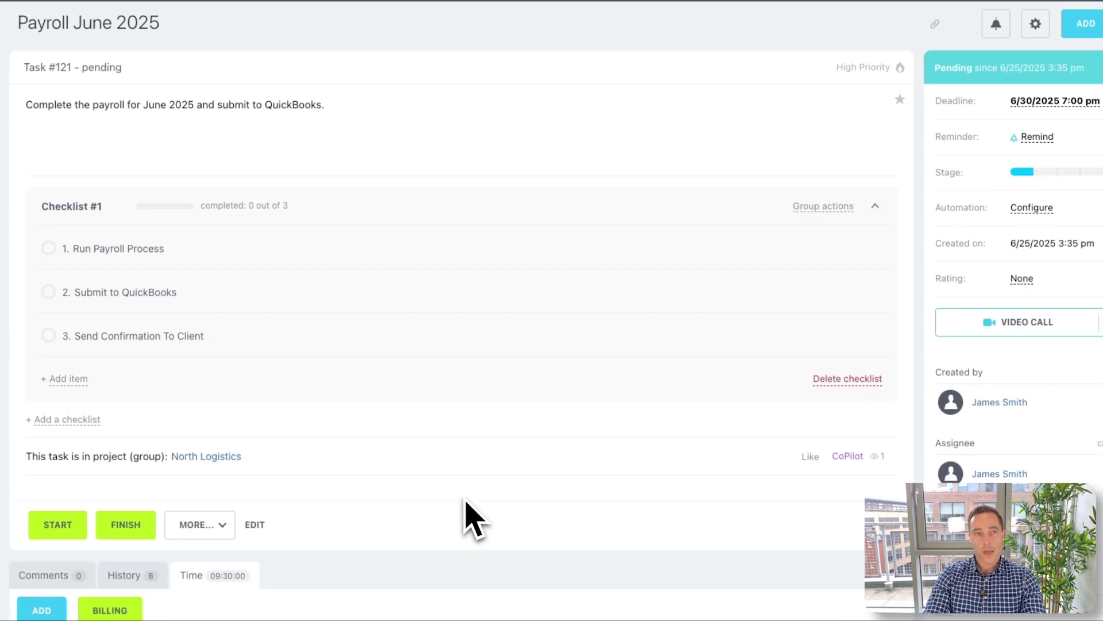
{"action": "scroll", "coordinate": [473, 520], "scroll_direction": "down", "scroll_amount": 3}
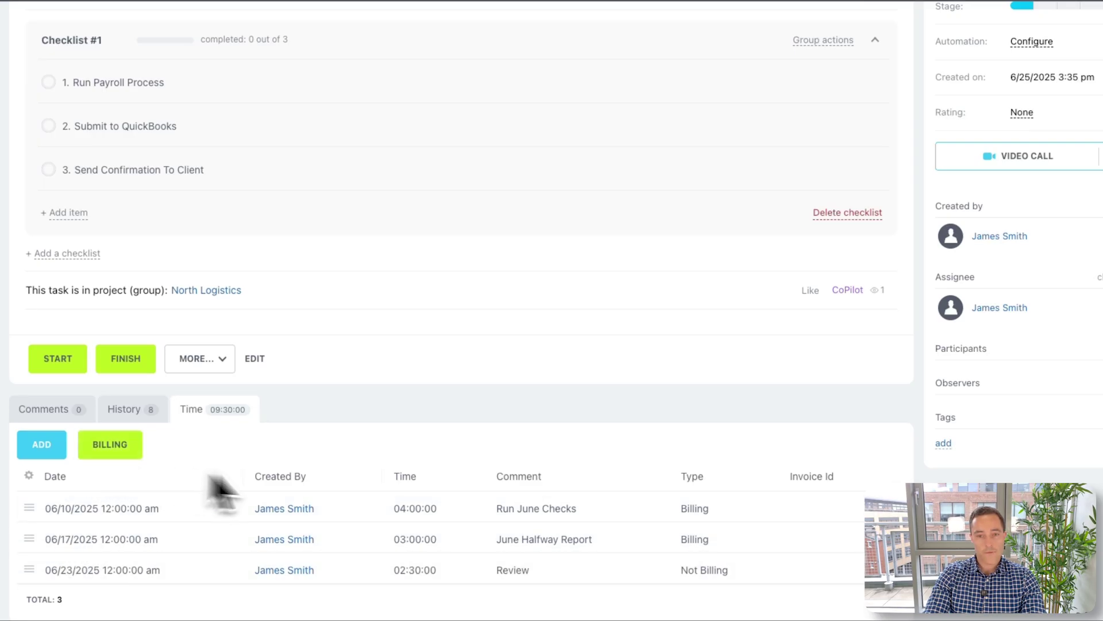
Step: Start a new time entry on the Payroll June 2025 task and date it 06/23/2025
{"action": "left_click", "coordinate": [39, 451]}
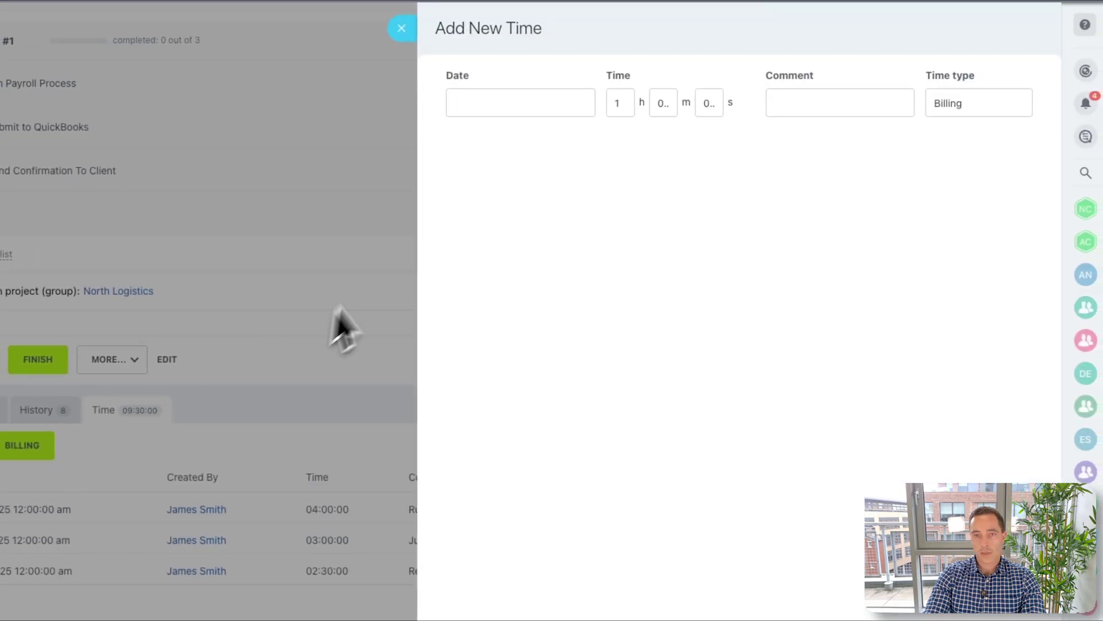
{"action": "left_click", "coordinate": [500, 103]}
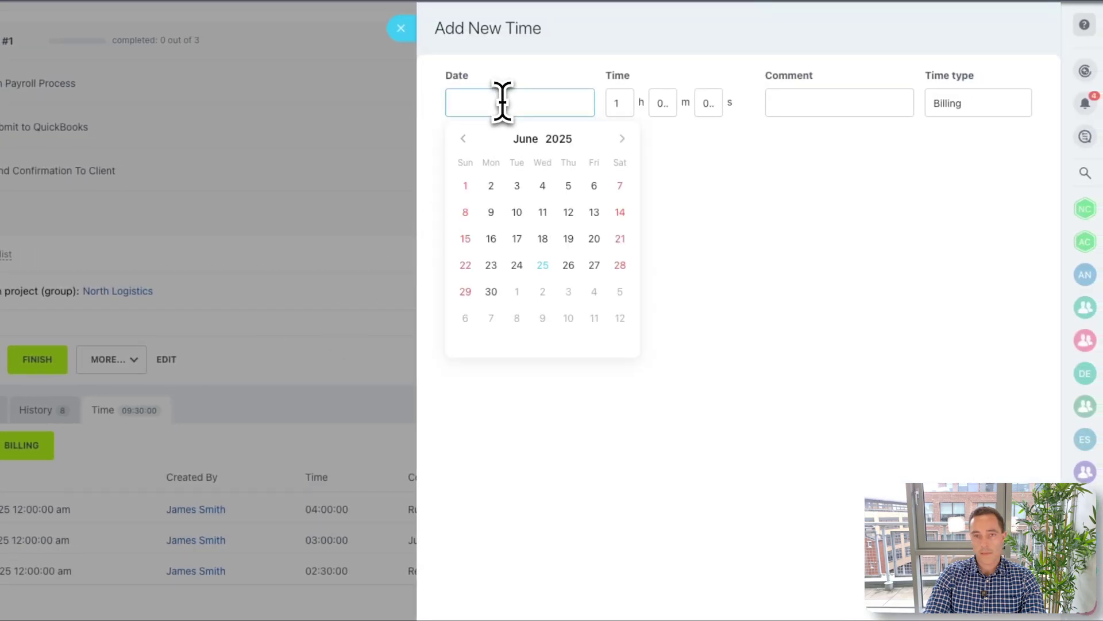
{"action": "left_click", "coordinate": [491, 265]}
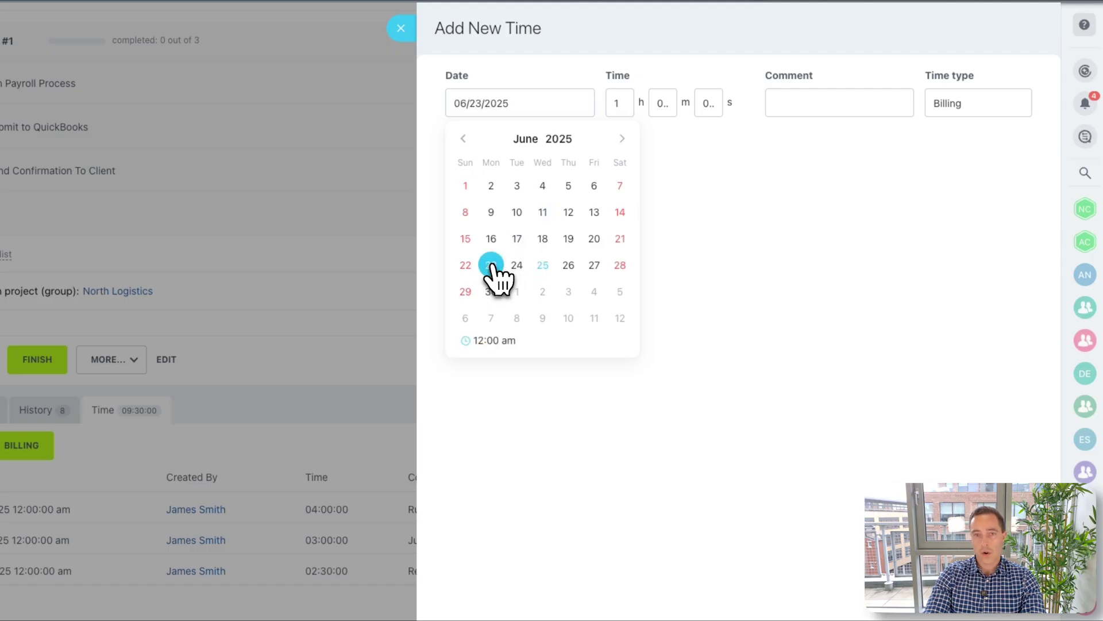
{"action": "left_click", "coordinate": [494, 267]}
Step: Complete the time entry with 12 hours, the comment Reporting and the time type Billing, and save it
{"action": "left_click", "coordinate": [627, 106]}
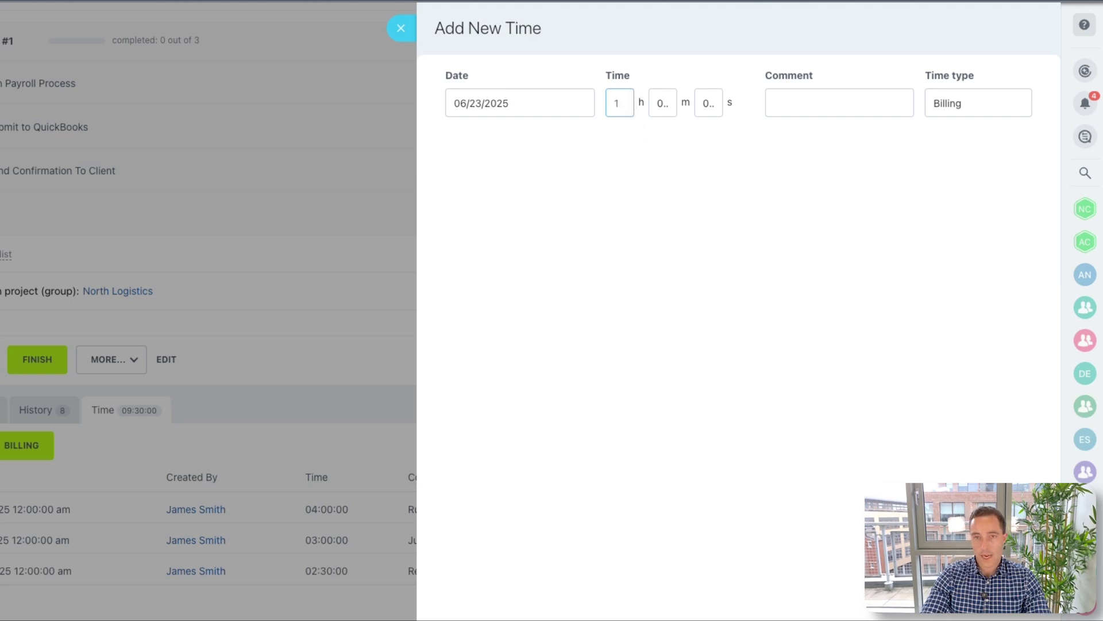
{"action": "type", "text": "12"}
{"action": "left_click", "coordinate": [810, 105]}
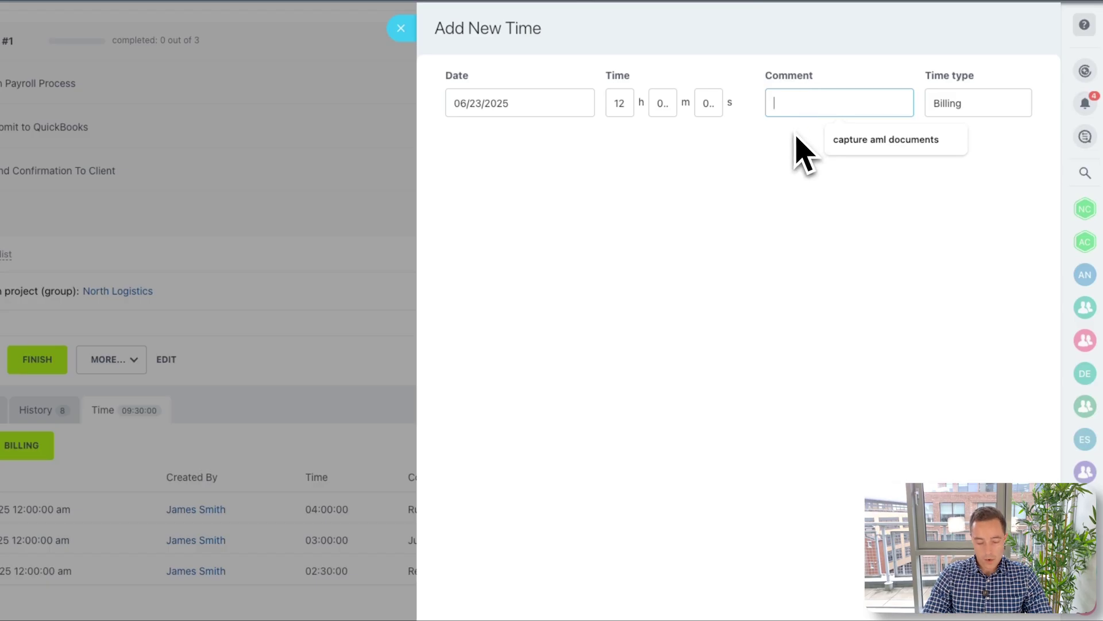
{"action": "type", "text": "Rep"}
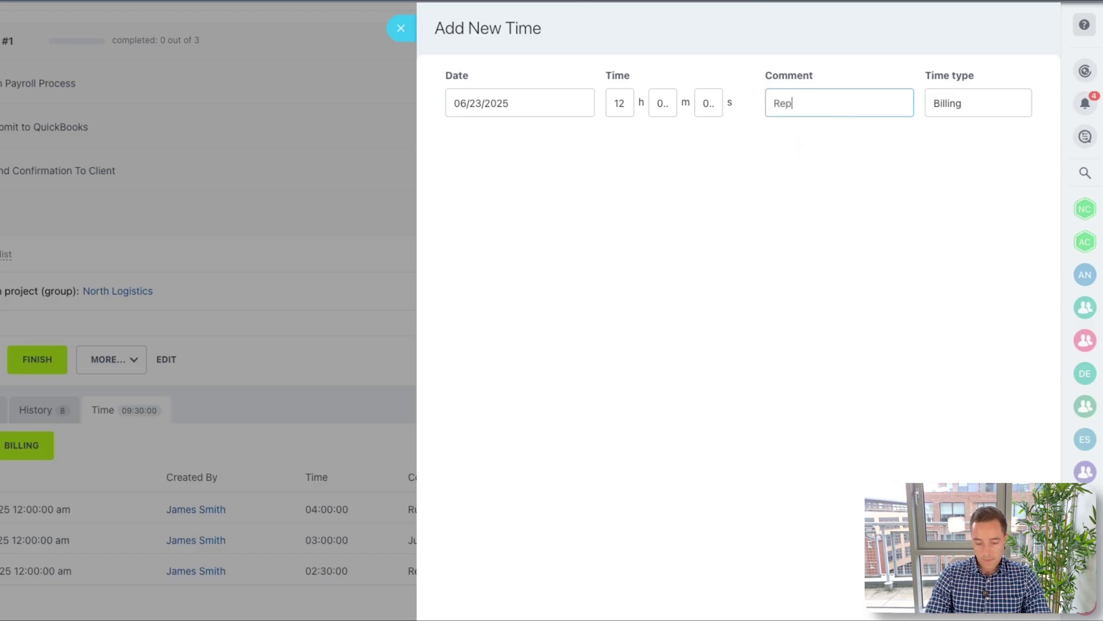
{"action": "left_click", "coordinate": [949, 109]}
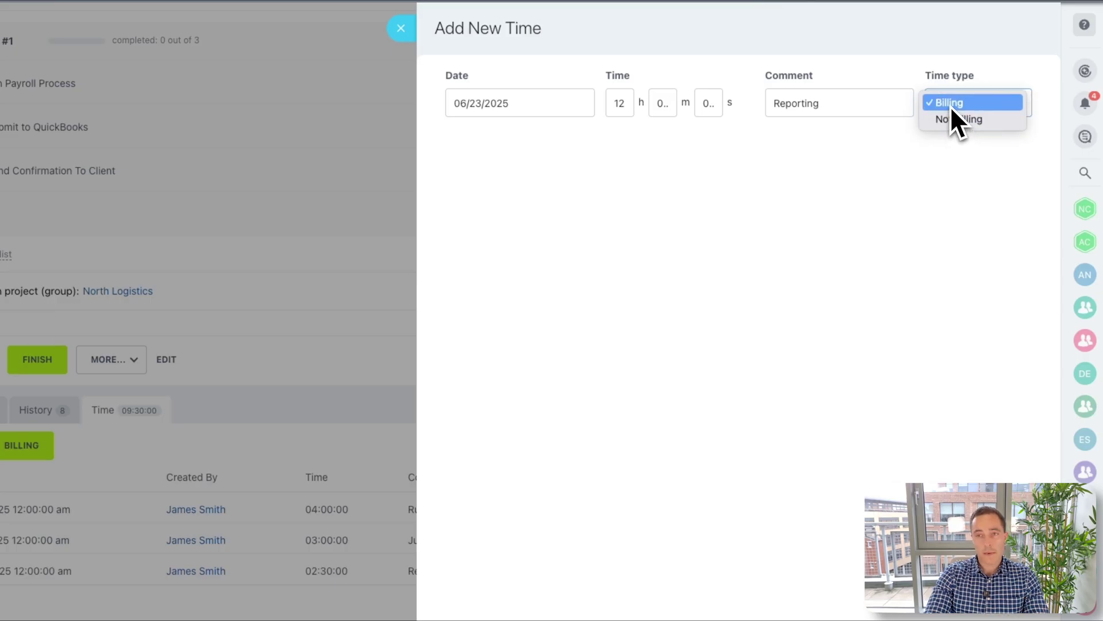
{"action": "left_click", "coordinate": [951, 106]}
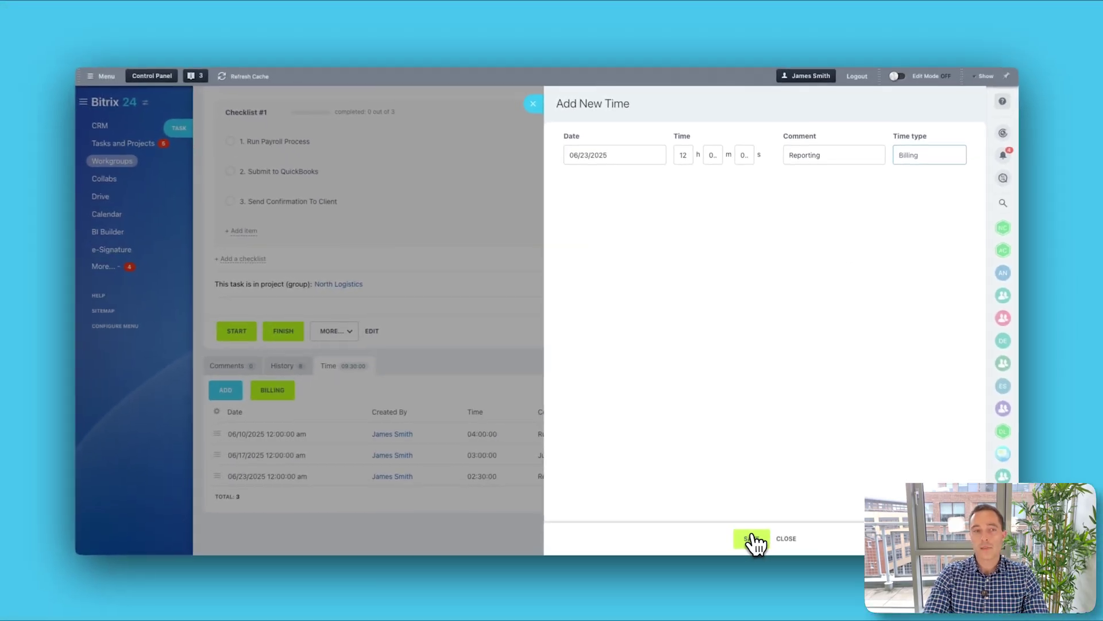
{"action": "left_click", "coordinate": [752, 538]}
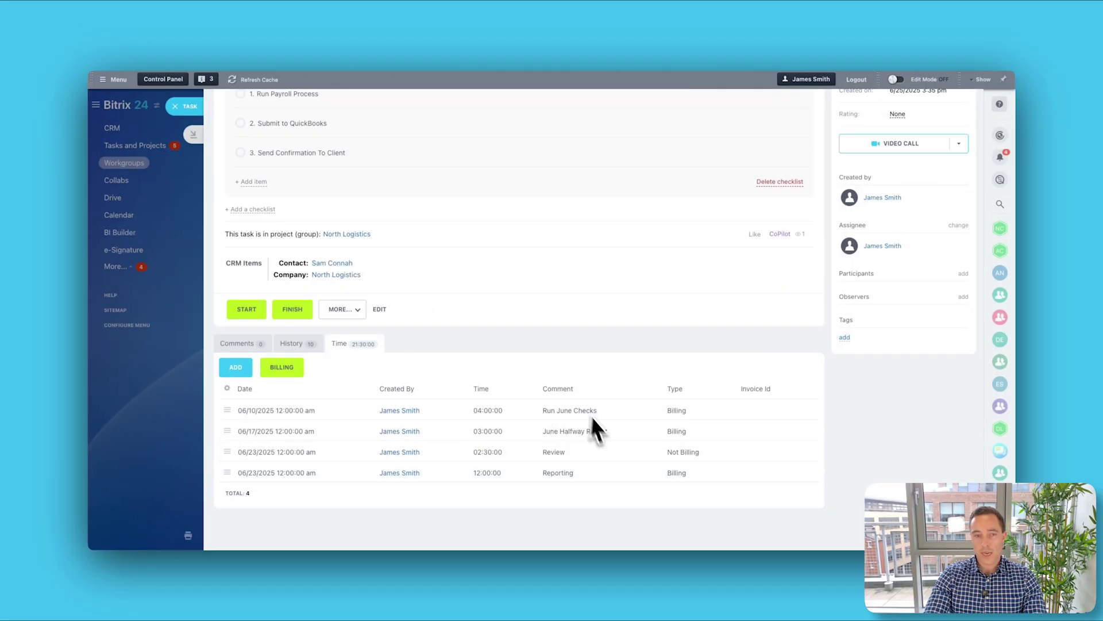
Step: Create an invoice for North Logistics from the task's billable time between 06/01/2025 and 06/25/2025
{"action": "left_click", "coordinate": [282, 369]}
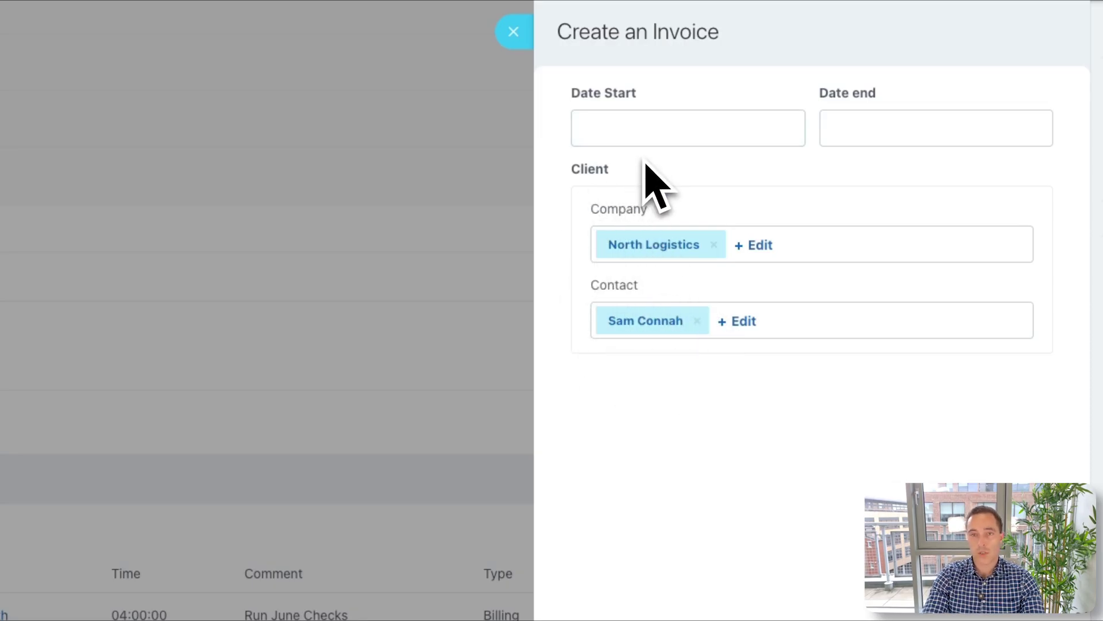
{"action": "left_click", "coordinate": [618, 131]}
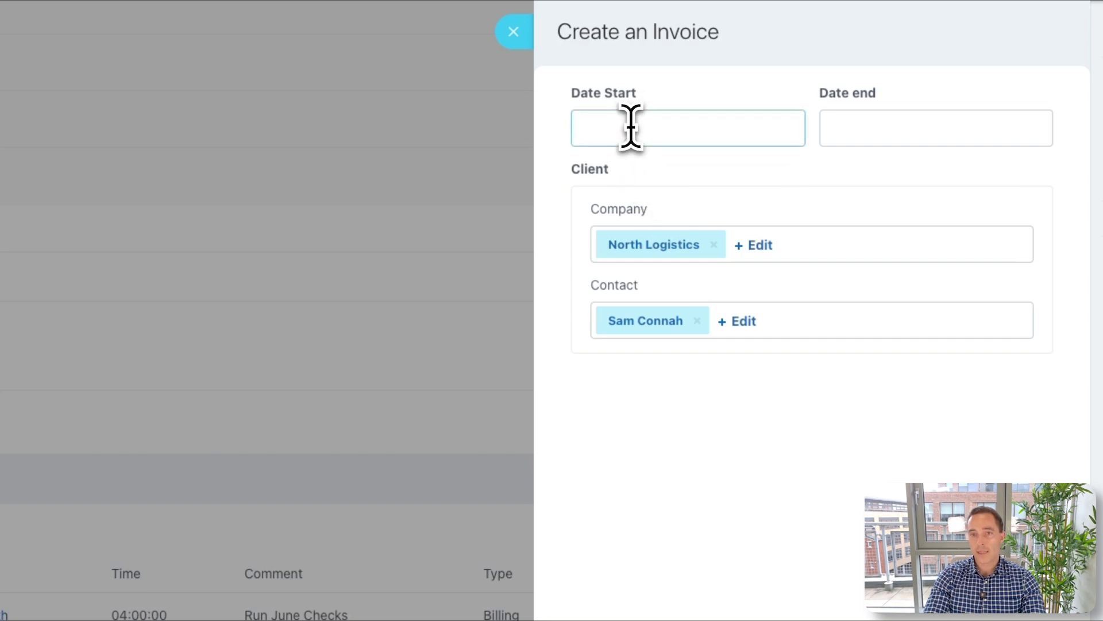
{"action": "left_click", "coordinate": [632, 128]}
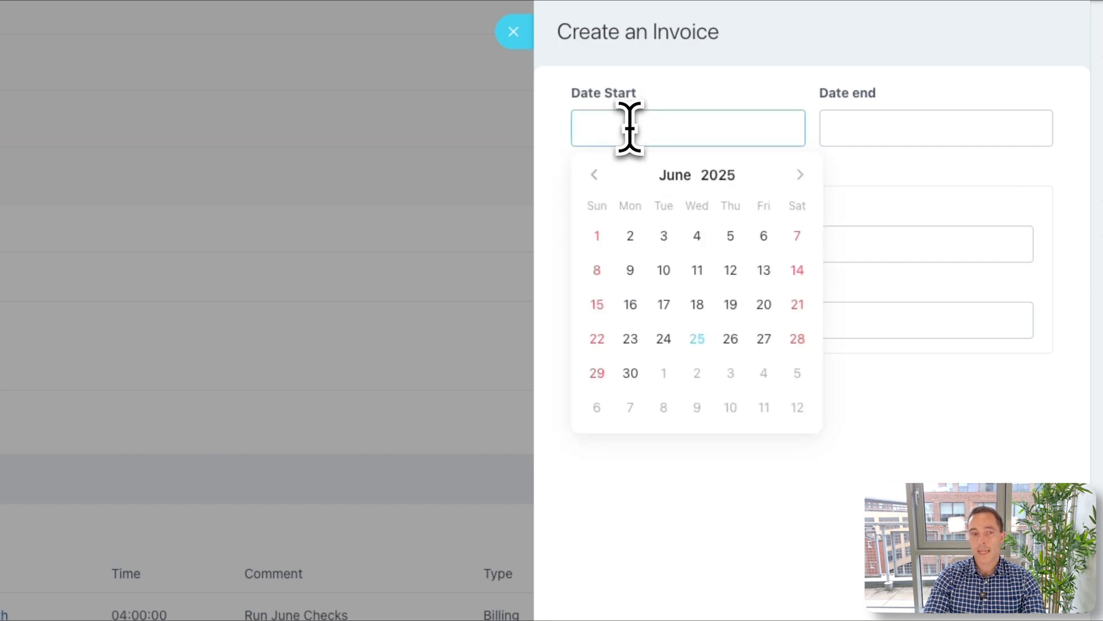
{"action": "left_click", "coordinate": [603, 236]}
{"action": "left_click", "coordinate": [850, 144]}
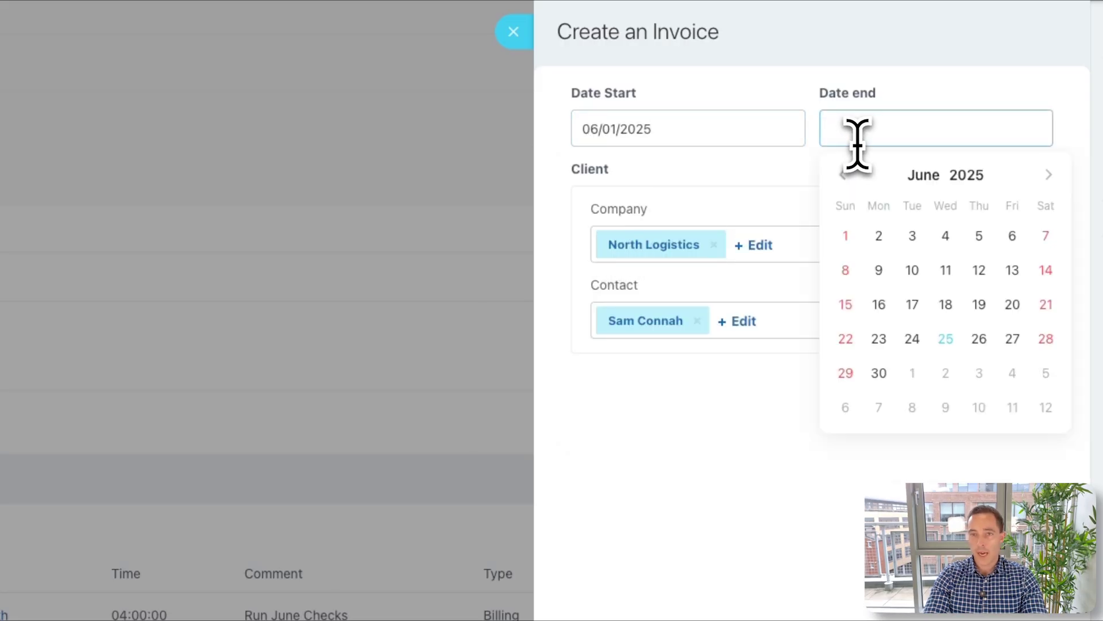
{"action": "left_click", "coordinate": [946, 339]}
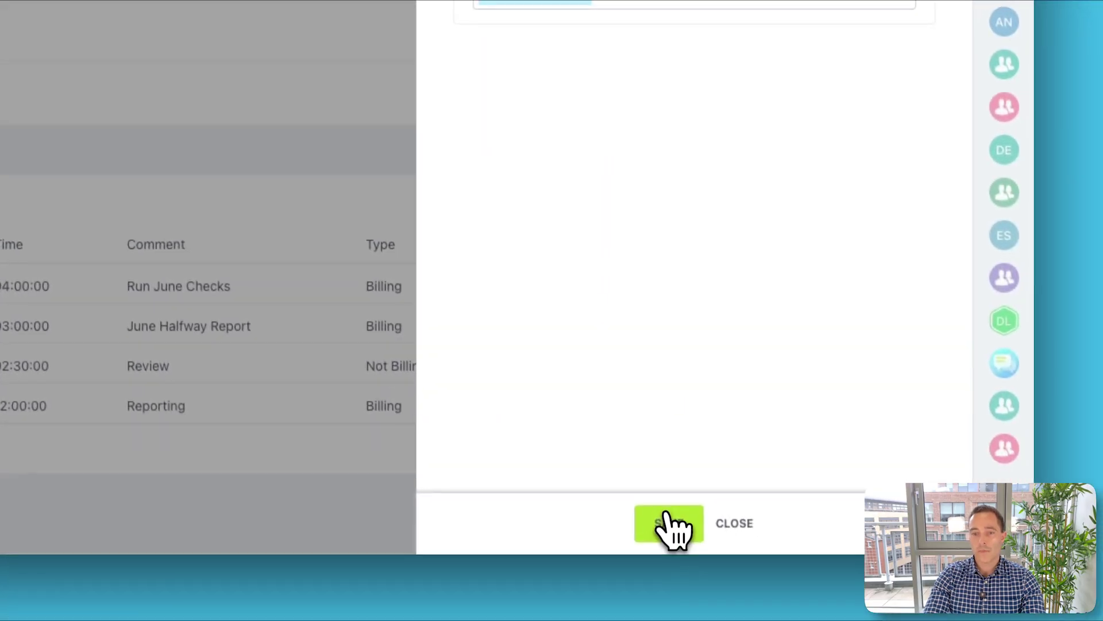
{"action": "left_click", "coordinate": [666, 517]}
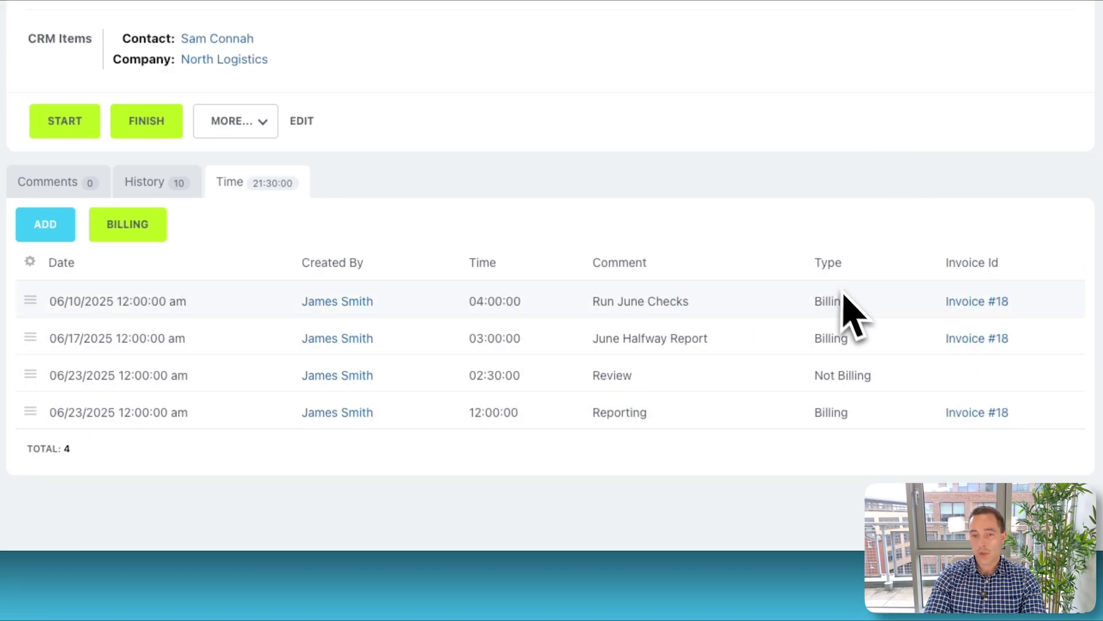
Step: Review the products and general details of the invoice linked to the Reporting time entry, and show the CRM invoices board
{"action": "left_click_drag", "start_coordinate": [851, 301], "coordinate": [823, 299]}
{"action": "left_click", "coordinate": [817, 299]}
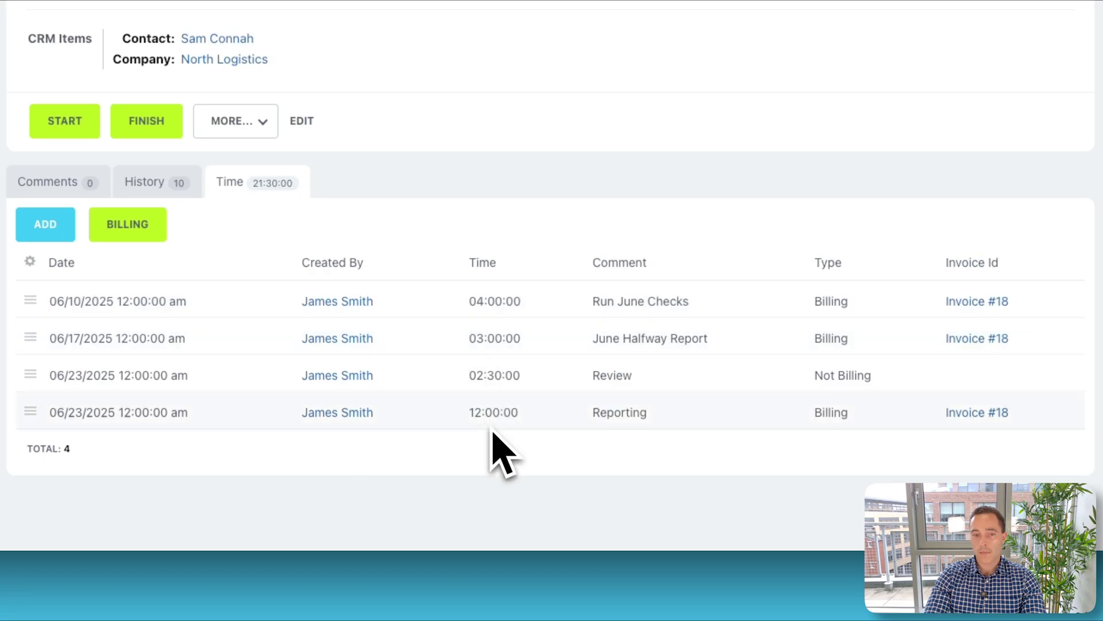
{"action": "left_click", "coordinate": [966, 418]}
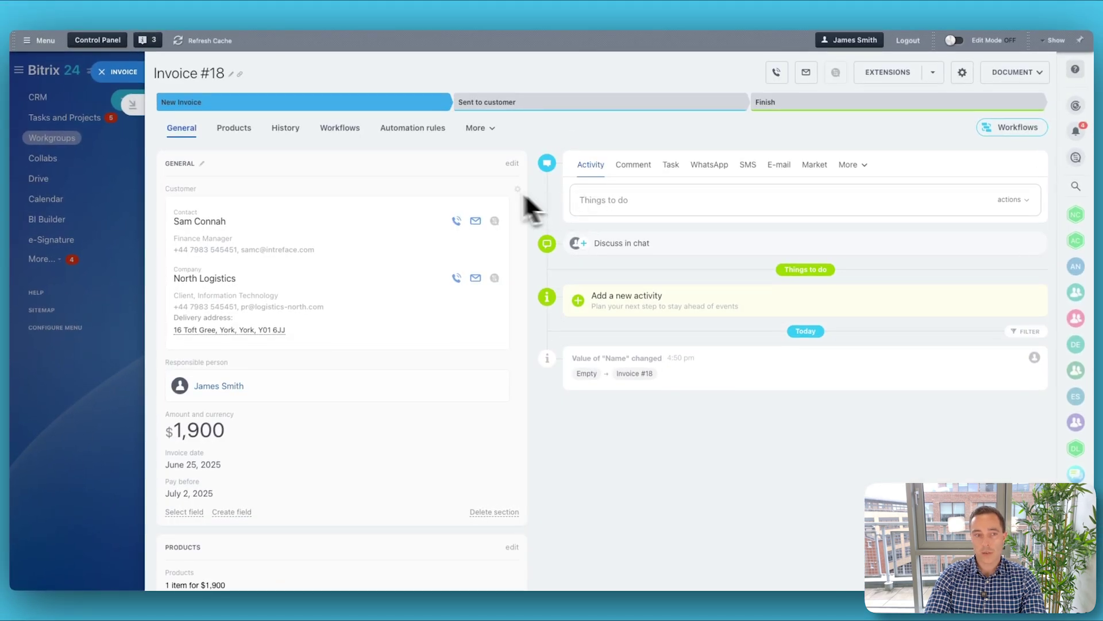
{"action": "left_click", "coordinate": [234, 129]}
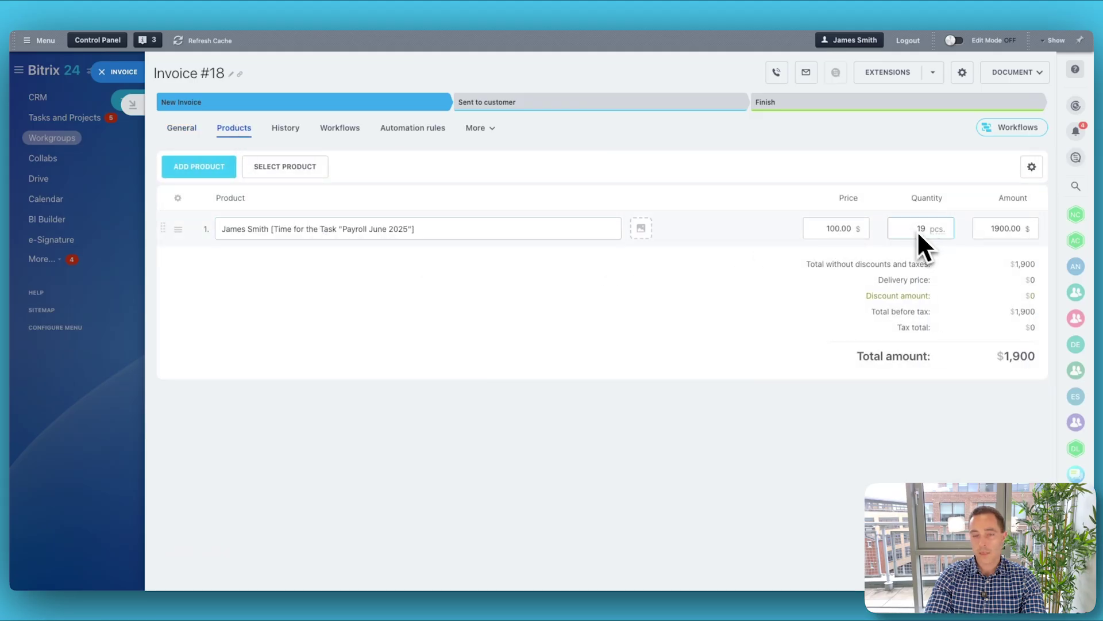
{"action": "left_click", "coordinate": [182, 129]}
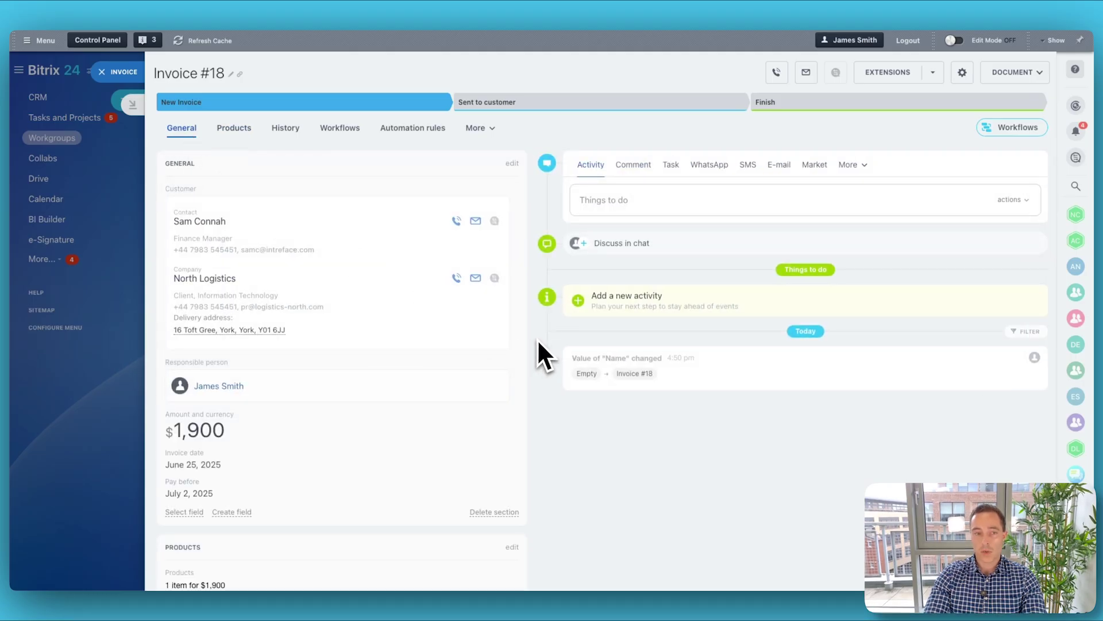
{"action": "left_click", "coordinate": [526, 113]}
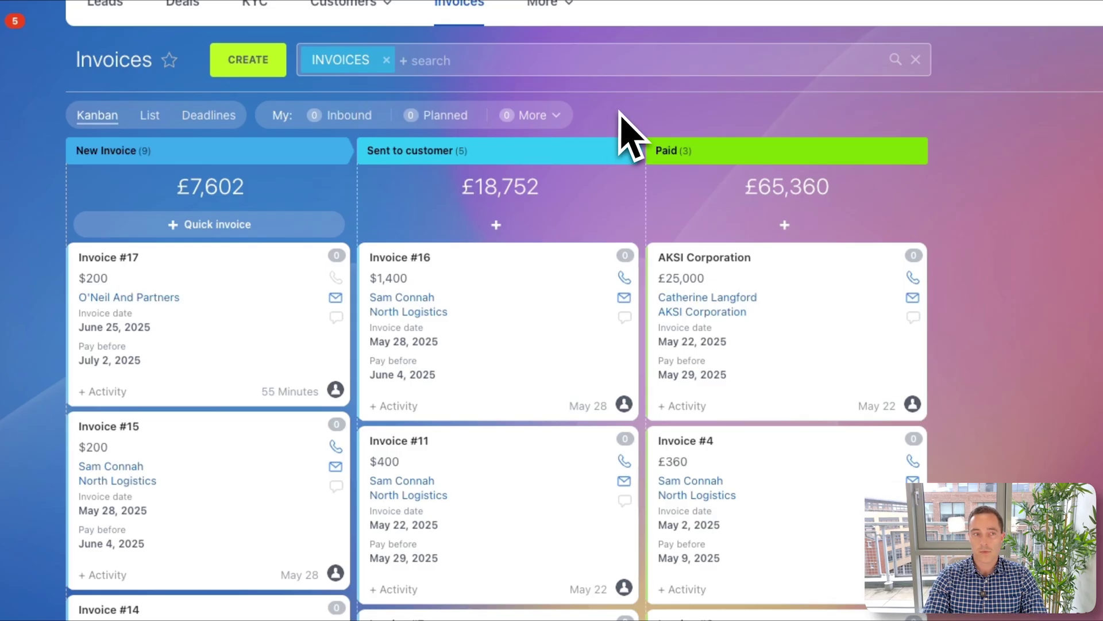
Step: Open the North Corp collab chat from the client portal's Messenger
{"action": "left_click", "coordinate": [815, 50]}
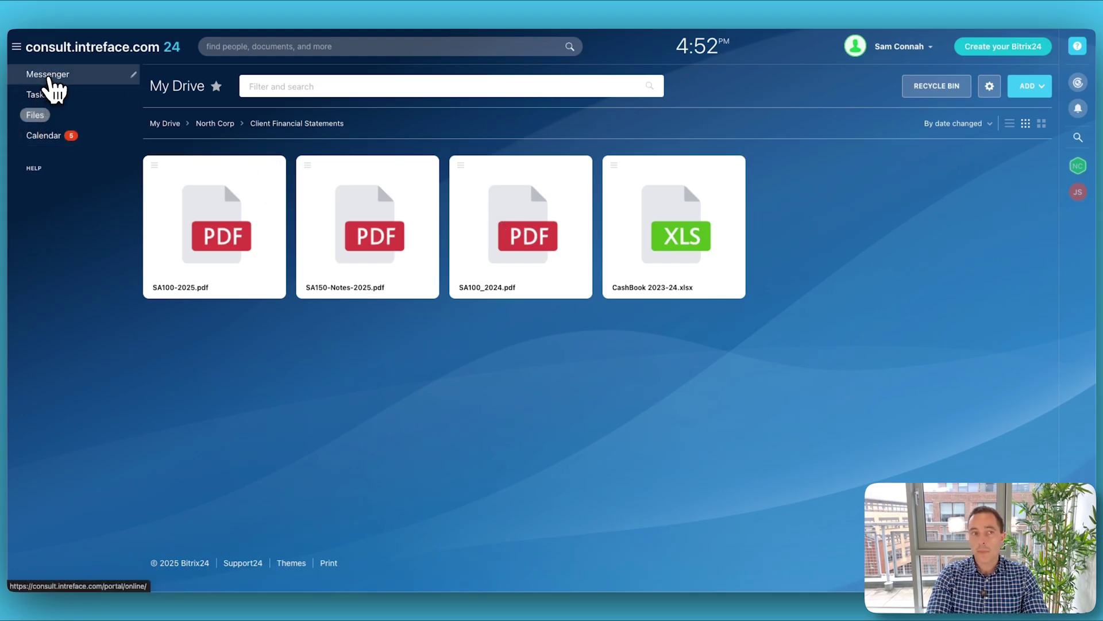
{"action": "left_click", "coordinate": [49, 79]}
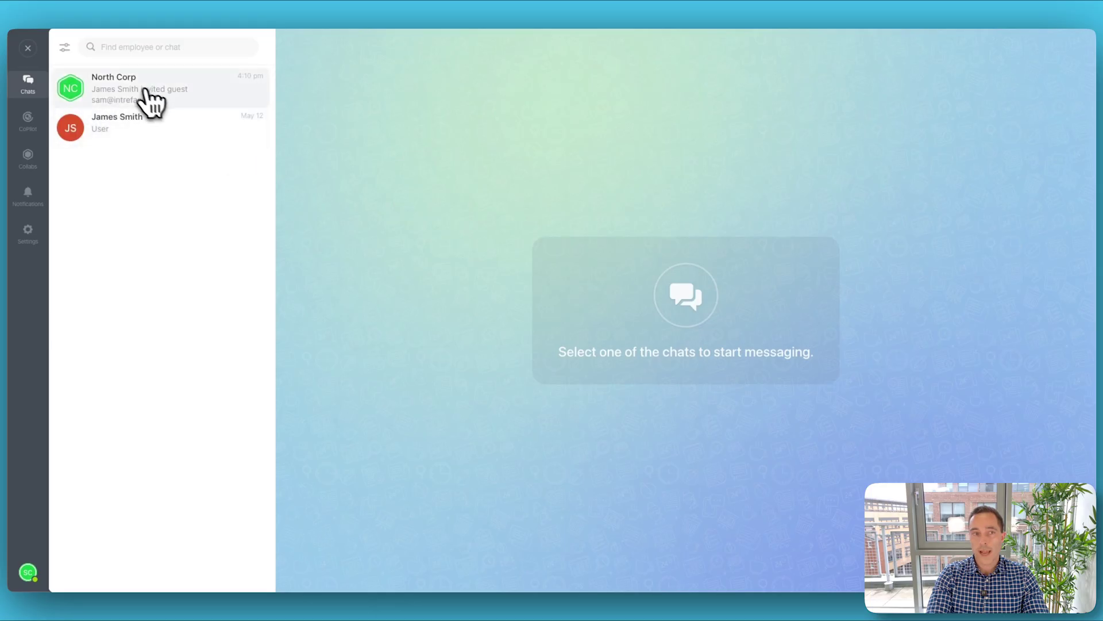
{"action": "left_click", "coordinate": [137, 88]}
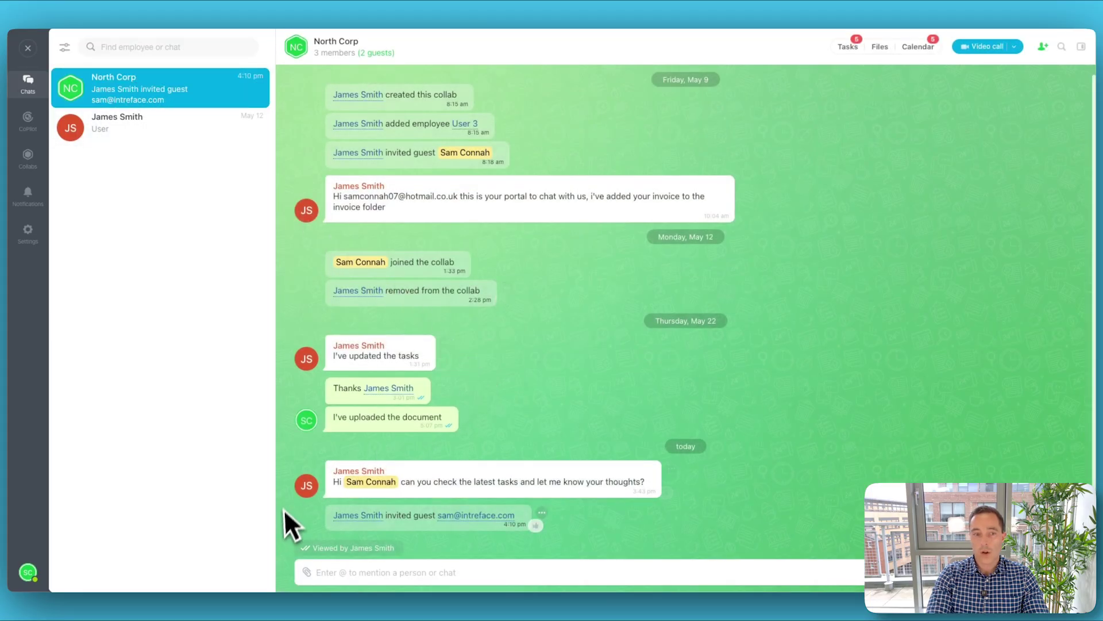